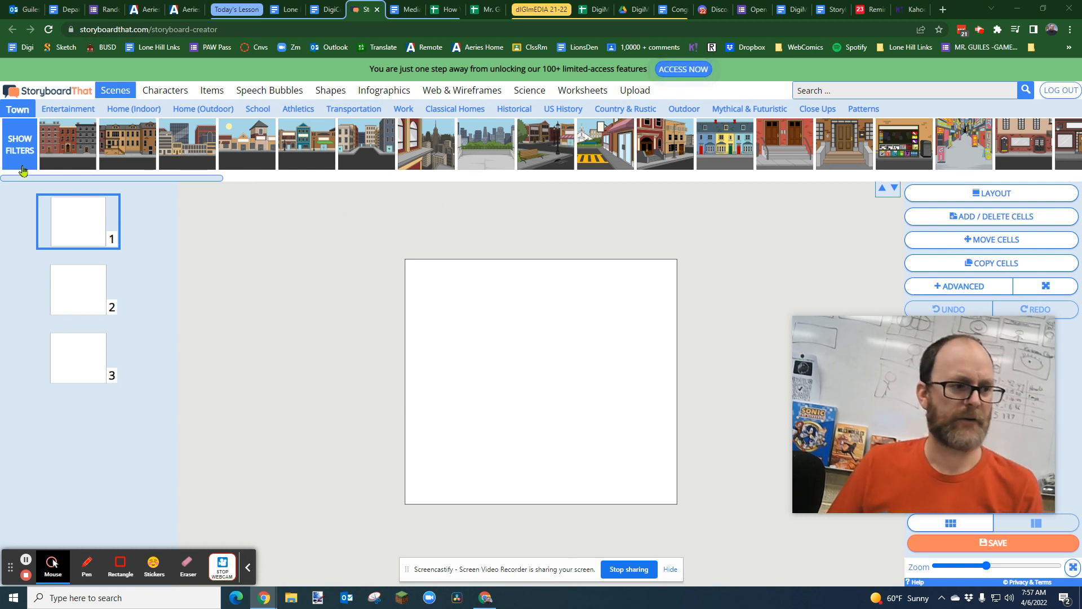
Step: Fill cell 1 with the brown and green counter scene and add the adult character in a red jacket and khaki shorts
drag(195, 178, 527, 307)
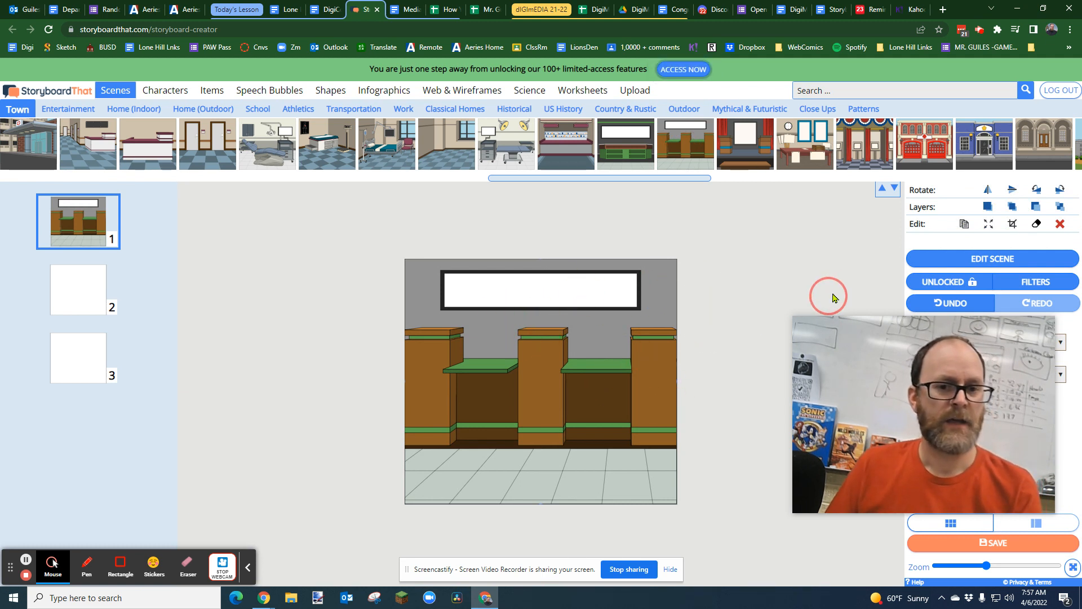
click(164, 90)
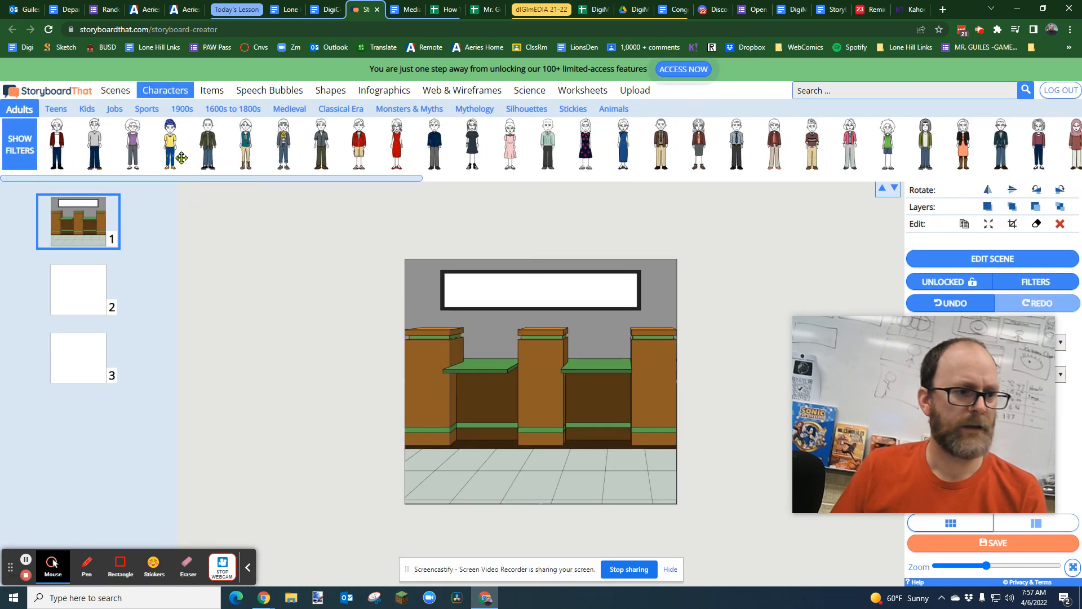
drag(372, 148, 517, 406)
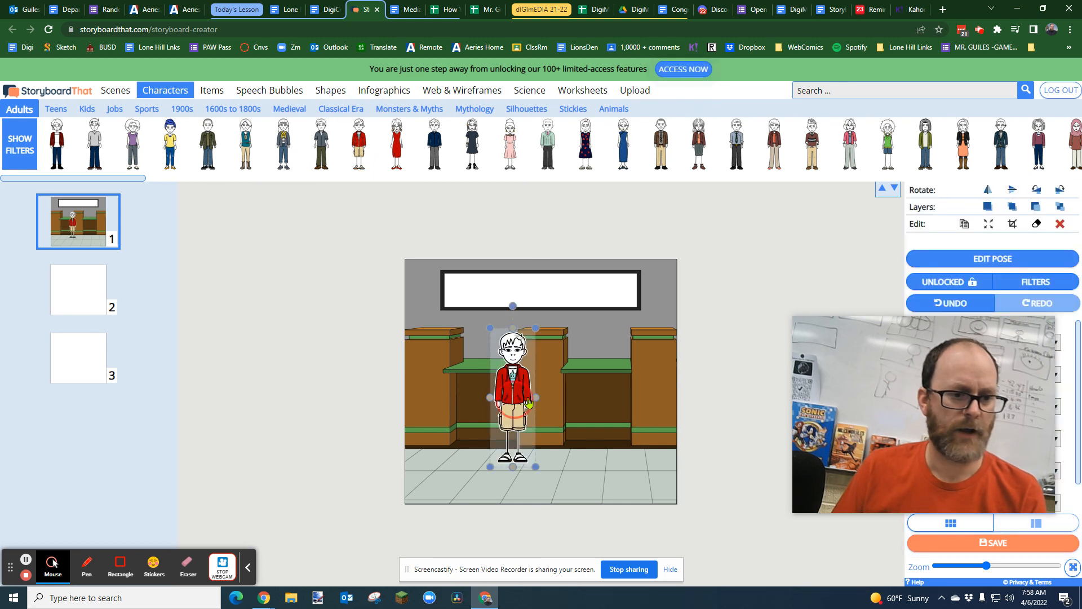
Step: Color the character with blond hair, brown skin, blue eyes, a red shirt, tan Color 1 and dark olive shoes
drag(878, 367, 249, 300)
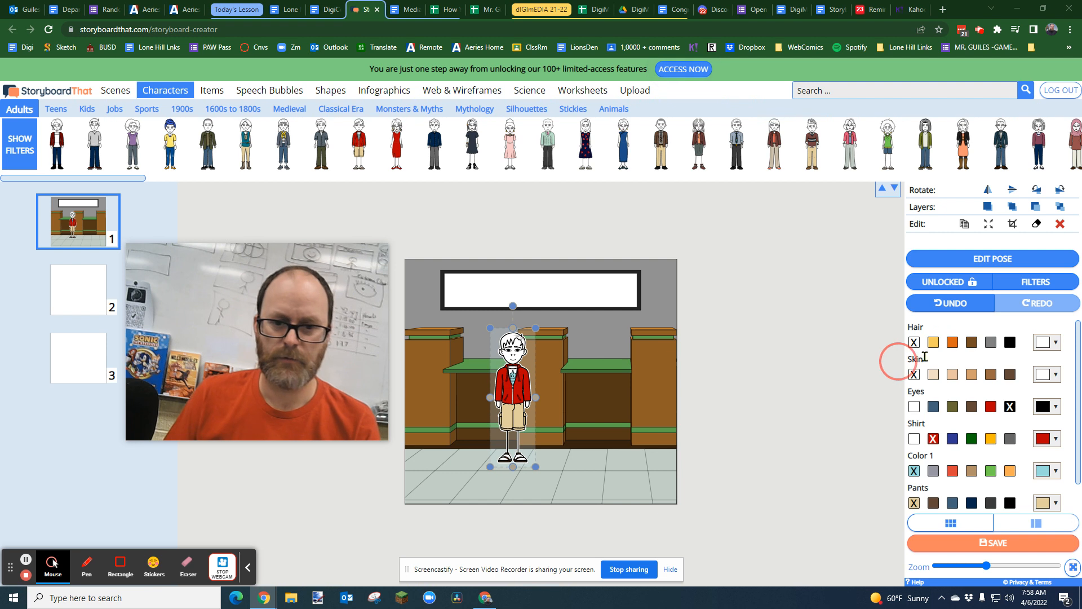
click(993, 375)
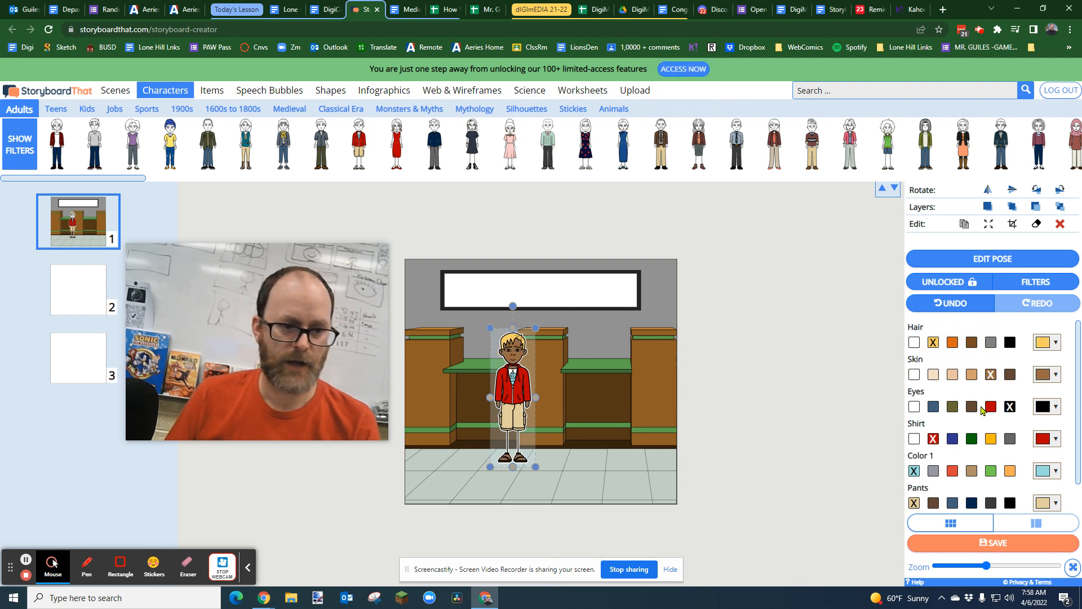
click(934, 408)
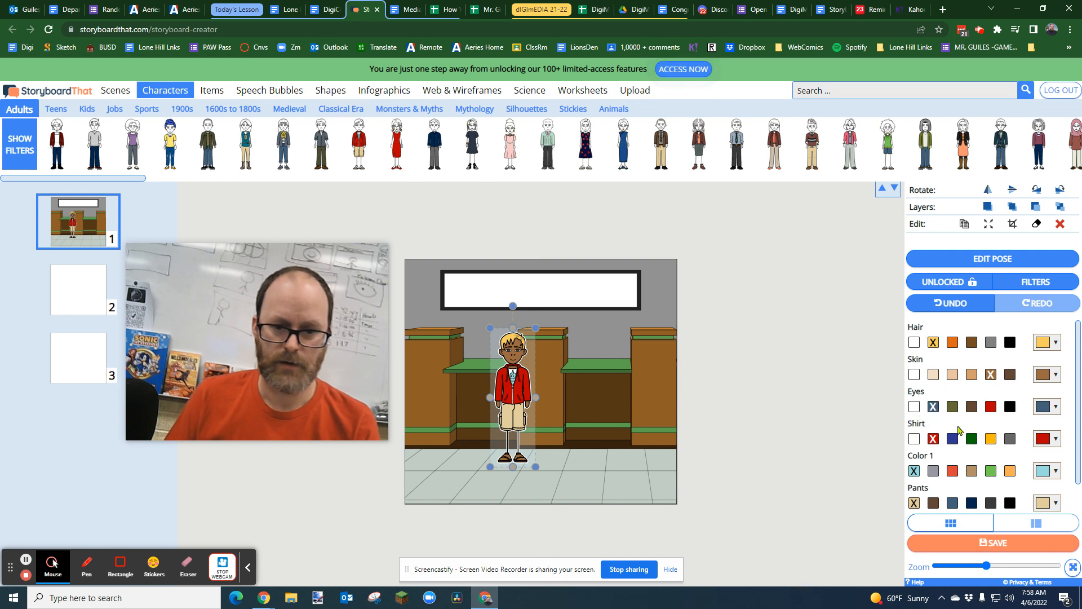
click(914, 440)
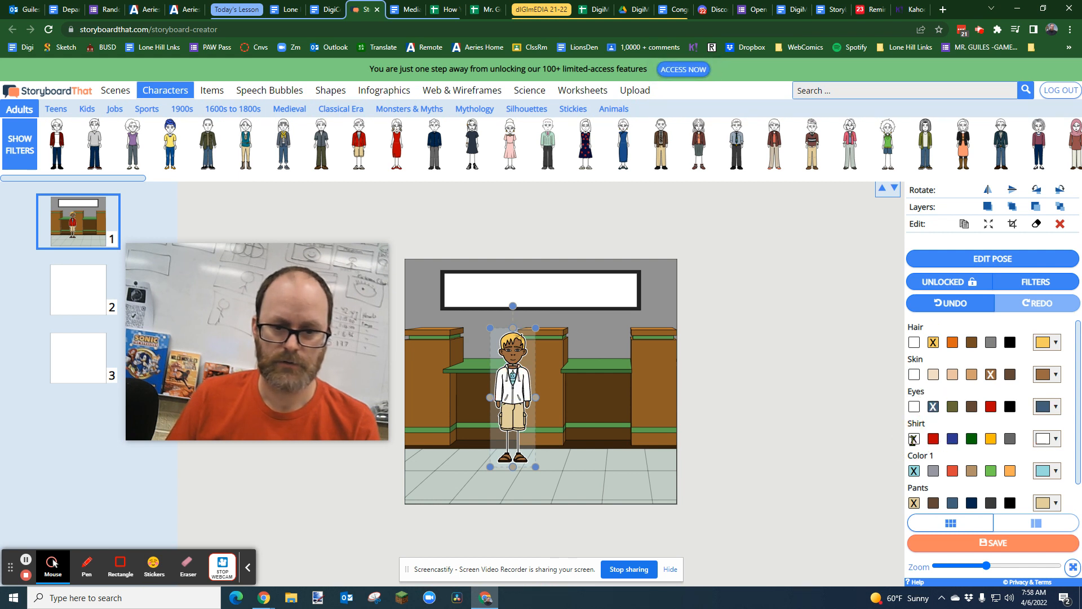
click(933, 439)
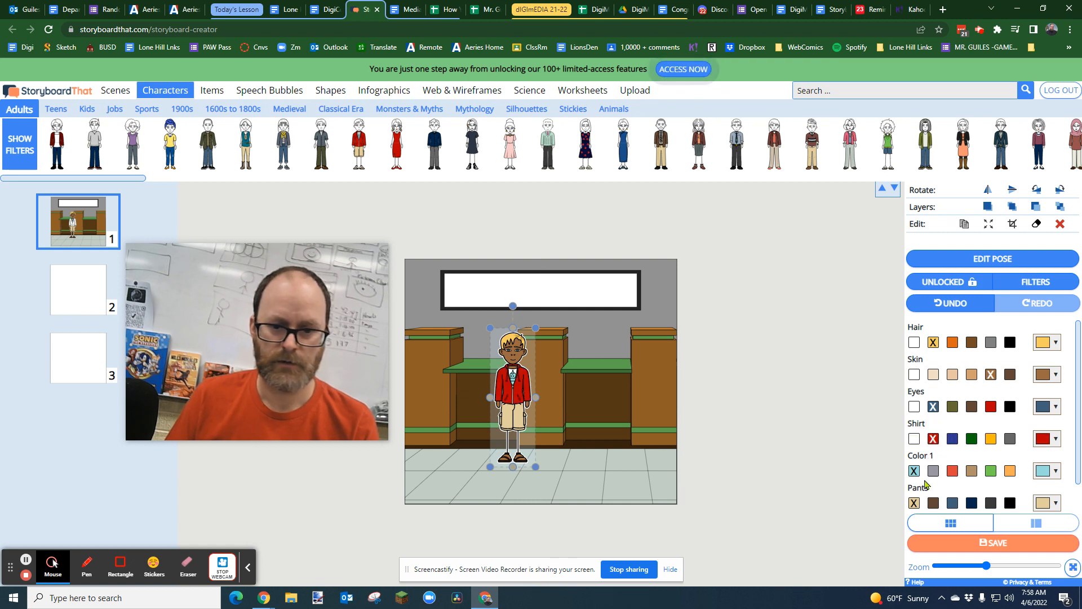
click(952, 471)
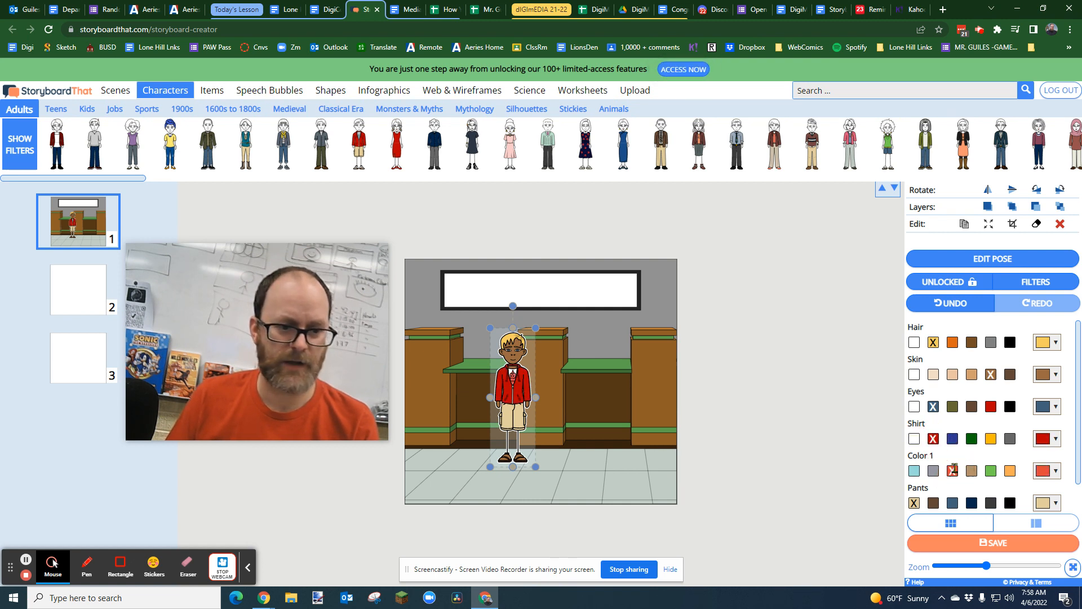
click(971, 471)
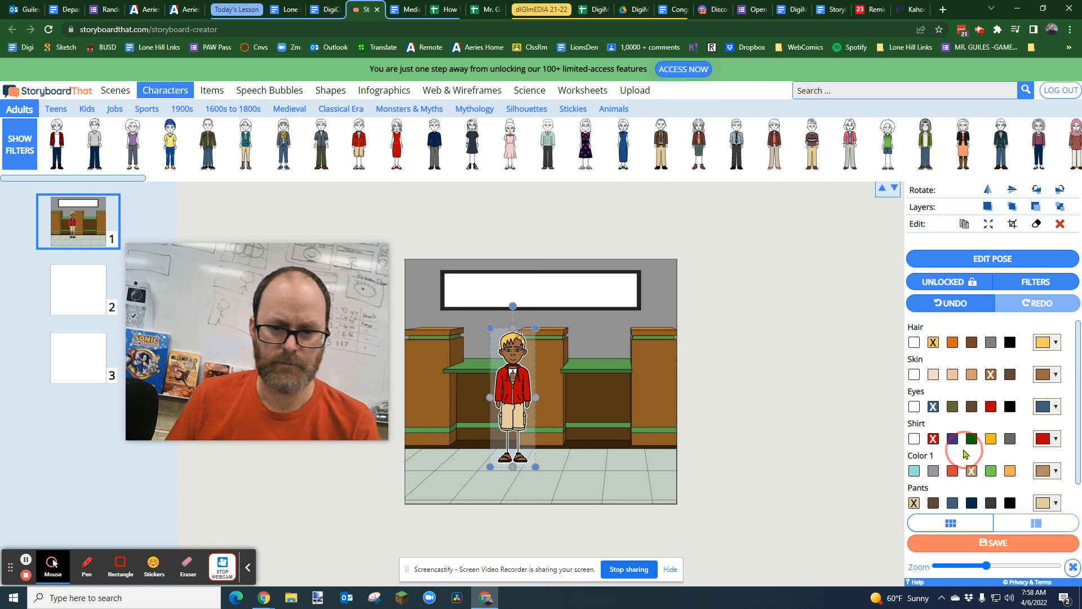
scroll(965, 475, down, 1)
click(934, 503)
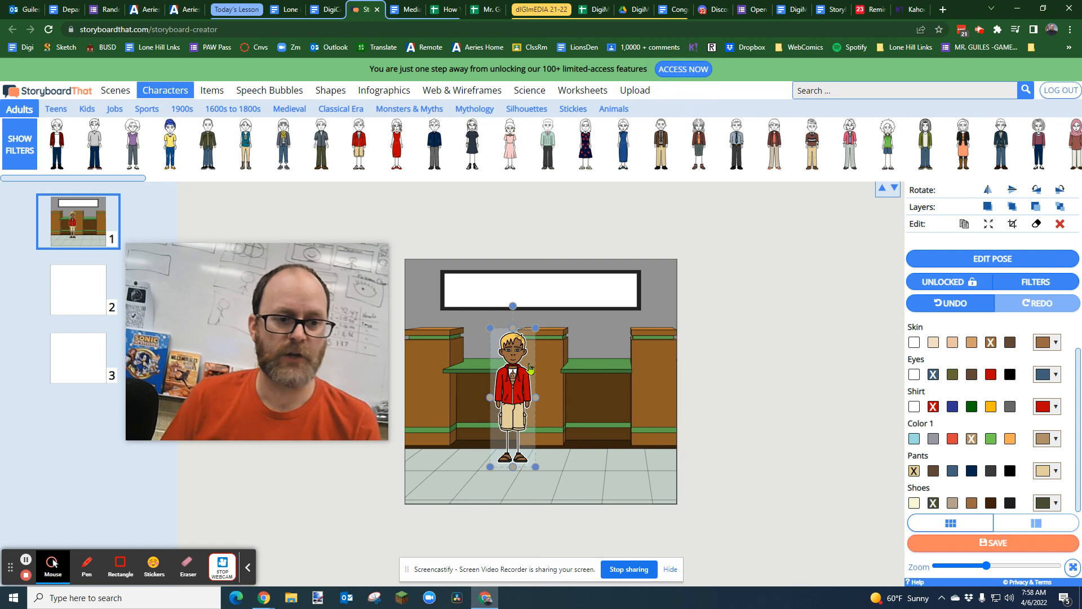
Step: Enlarge the character slightly and place him on the floor in front of the gap between the first two counter pillars
drag(514, 384, 493, 382)
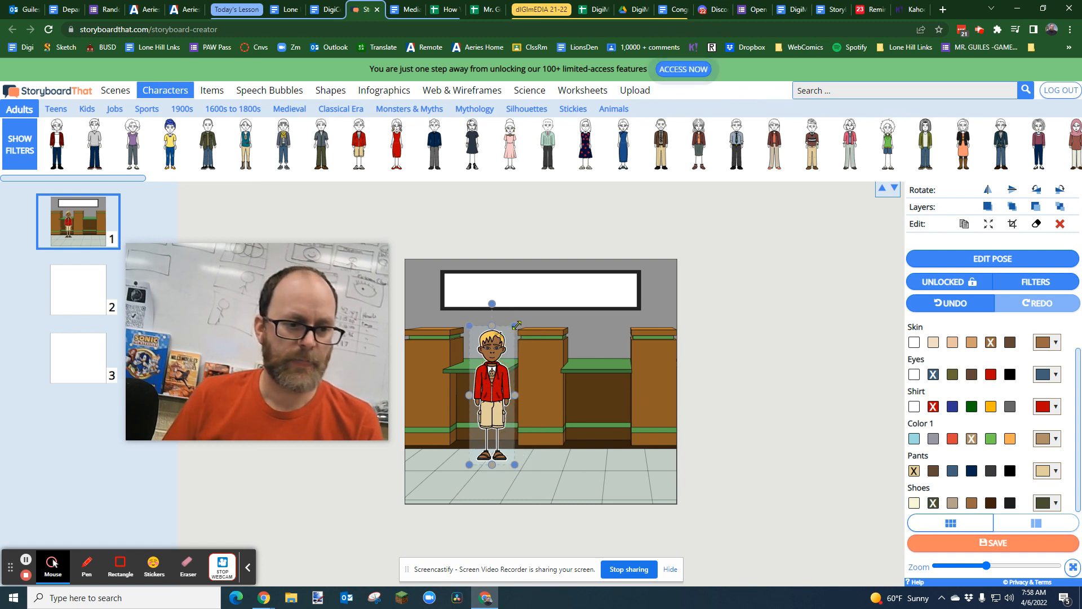
drag(517, 326, 551, 307)
click(471, 400)
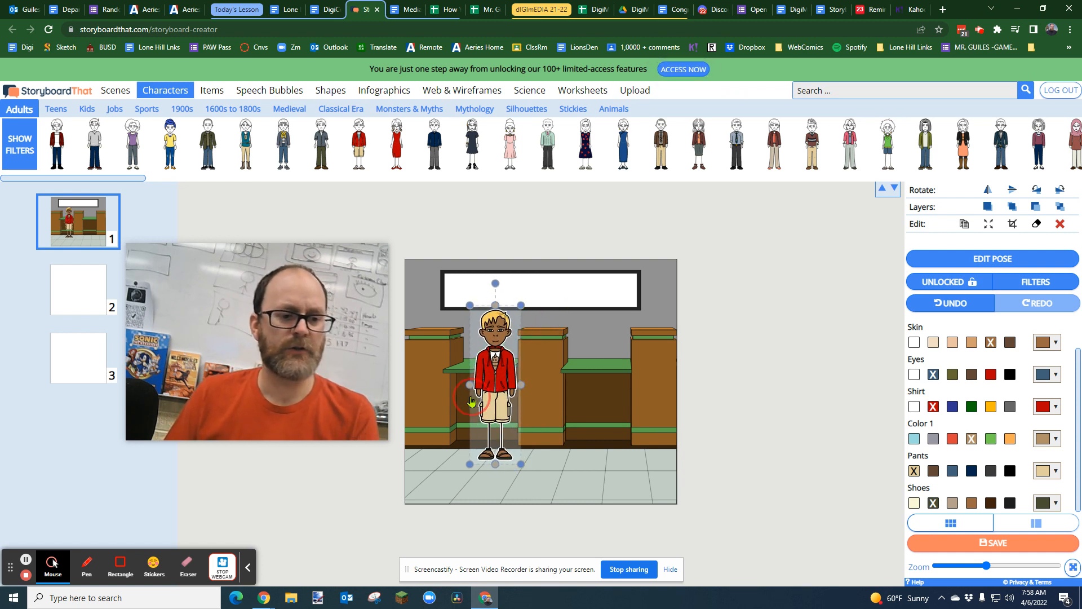
drag(506, 378, 472, 402)
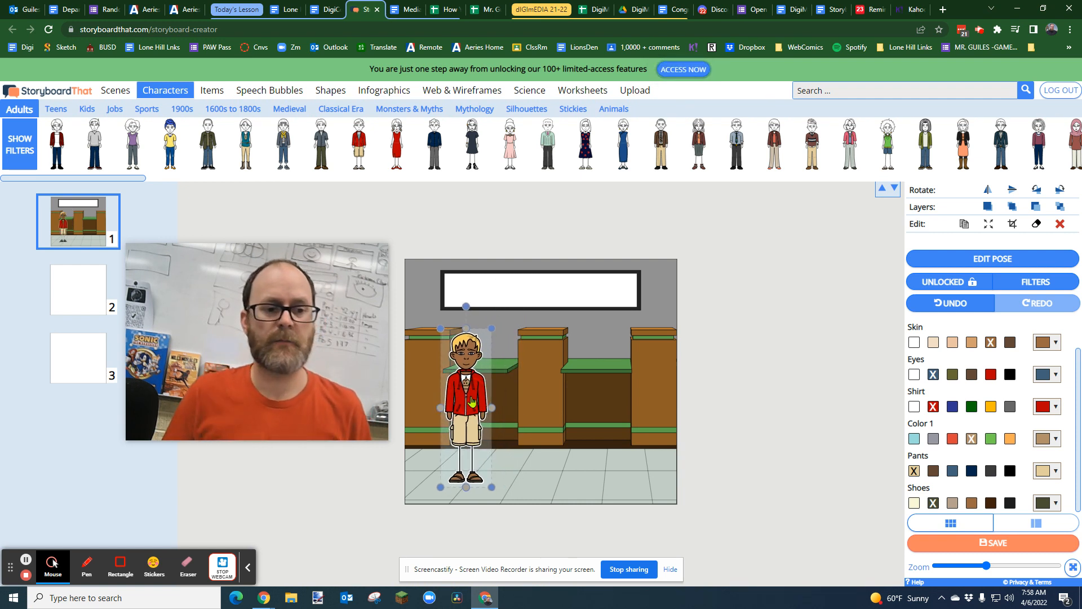
click(557, 407)
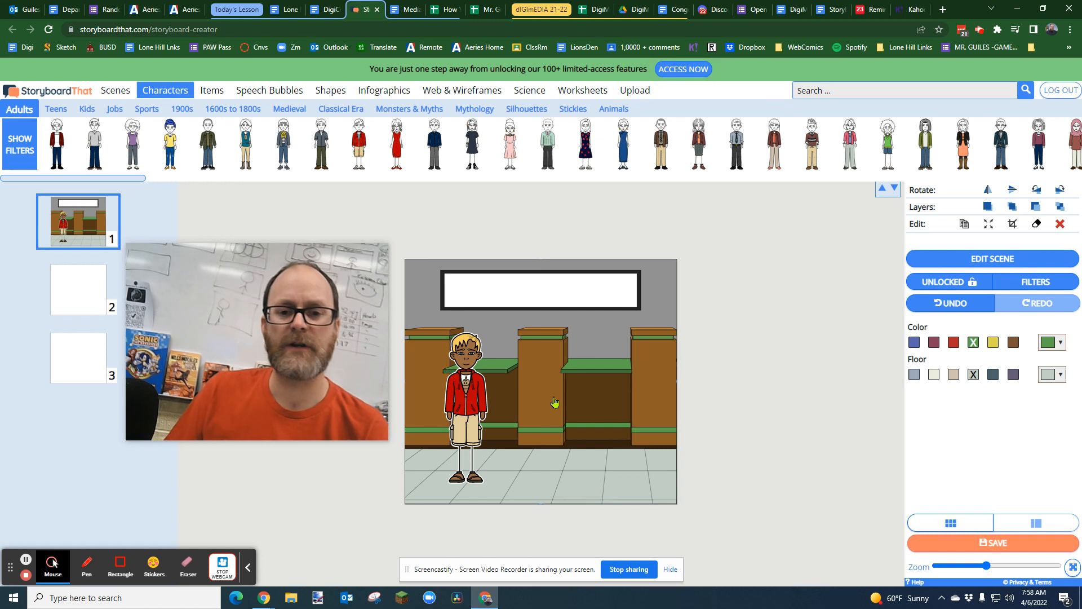
drag(466, 407, 486, 405)
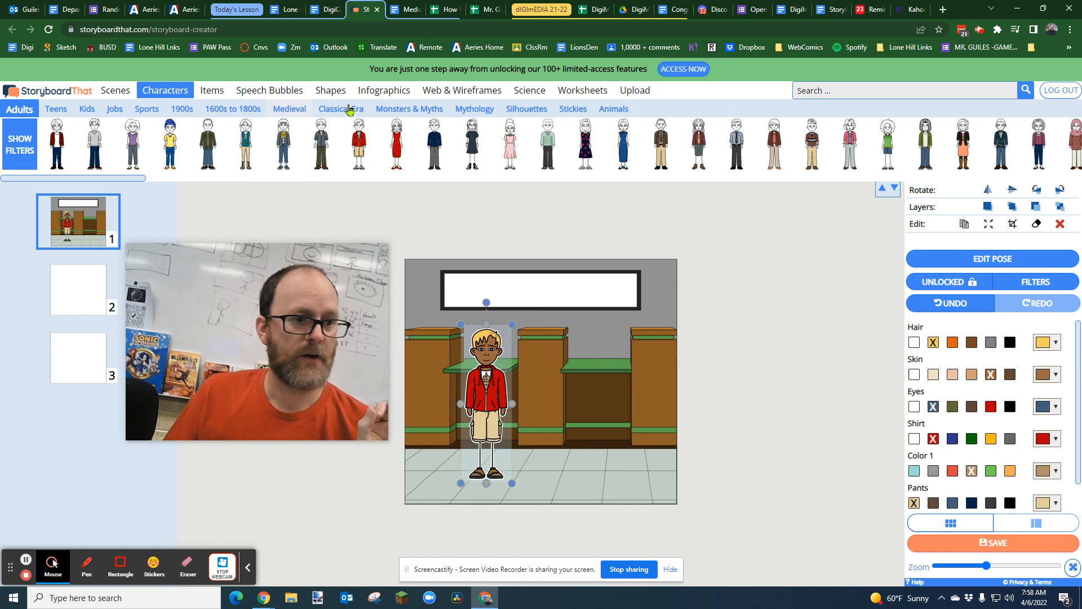
Step: Examine the Close Ups and Town scene collections and the empty cell 2, returning to cell 1
click(112, 92)
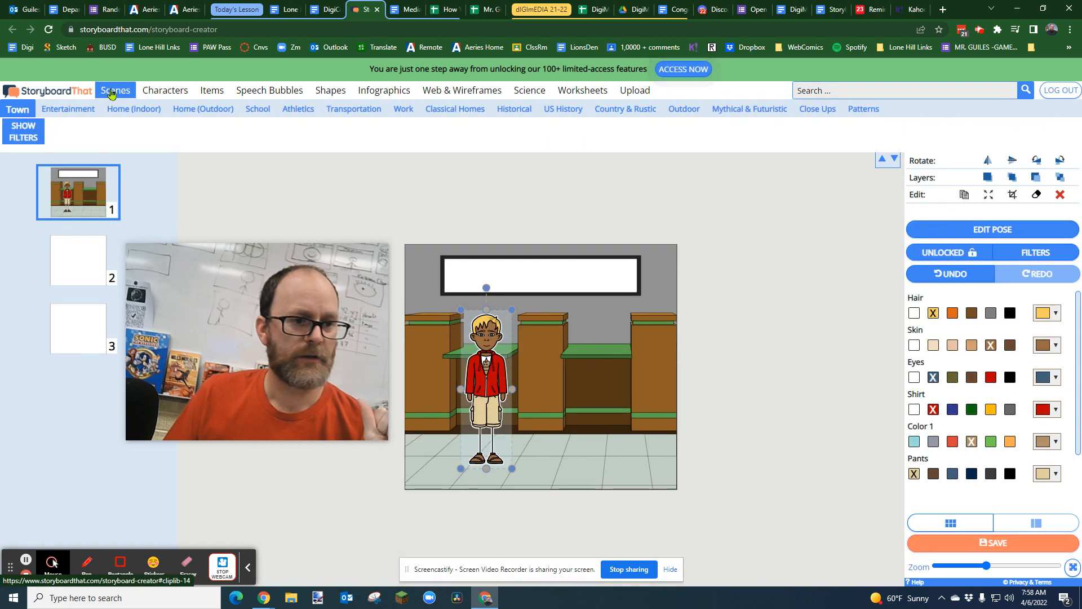
click(823, 110)
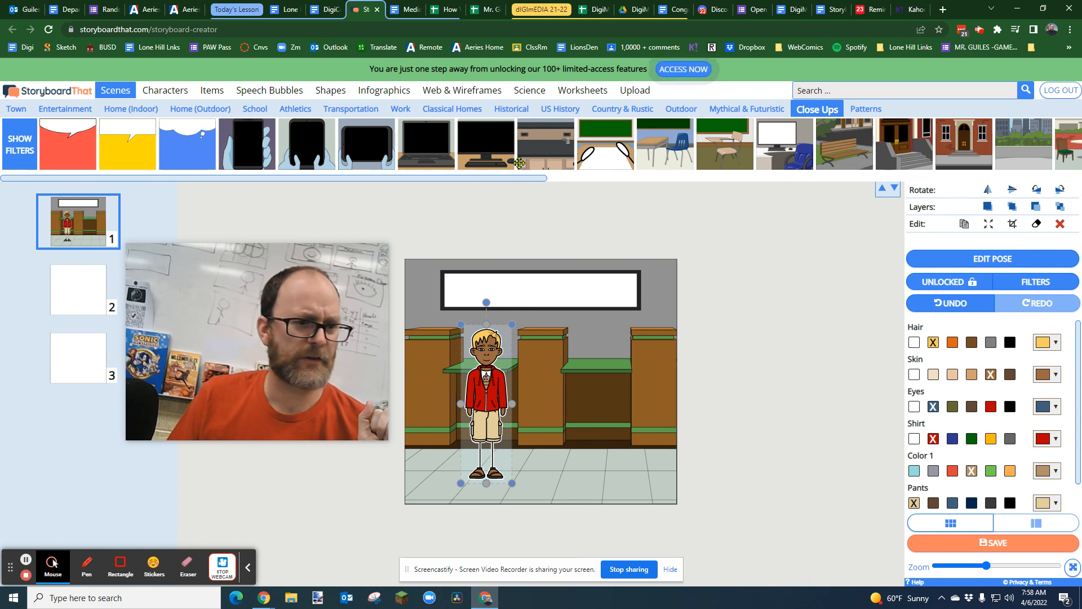
drag(483, 183, 398, 175)
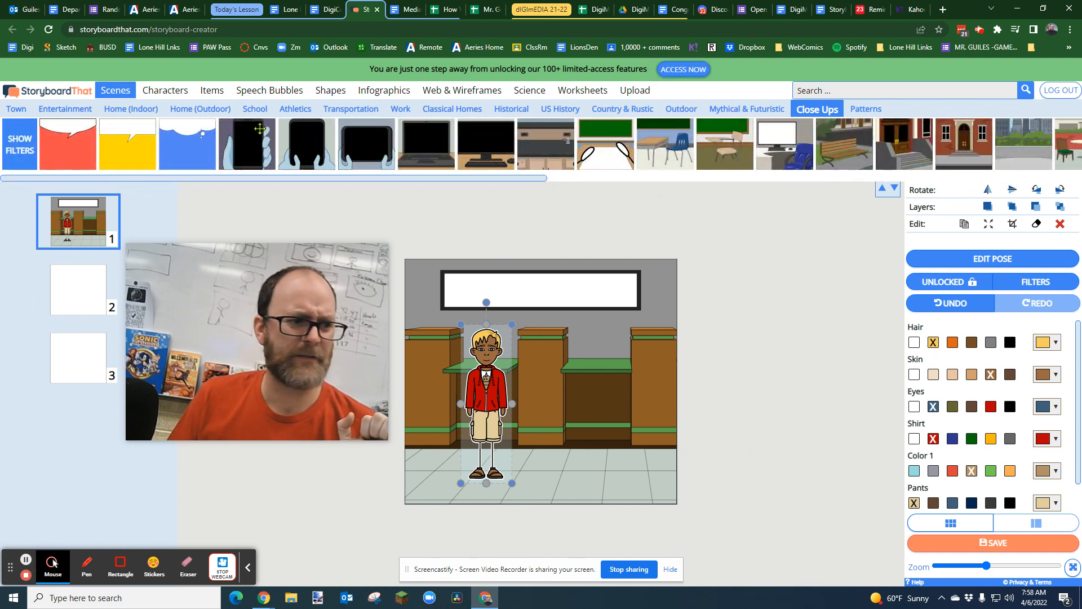
click(18, 112)
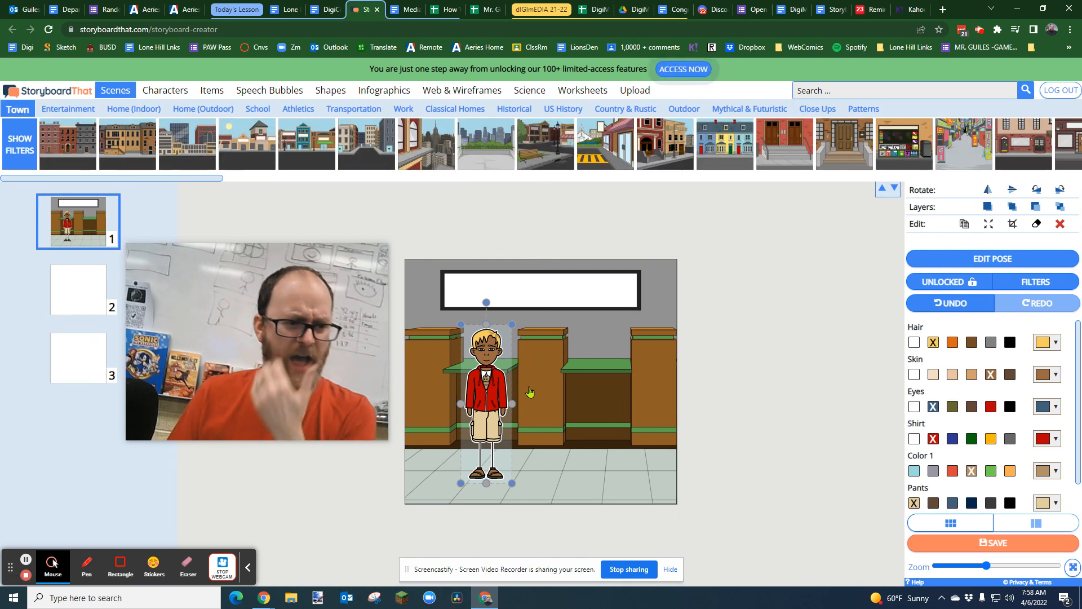
click(85, 301)
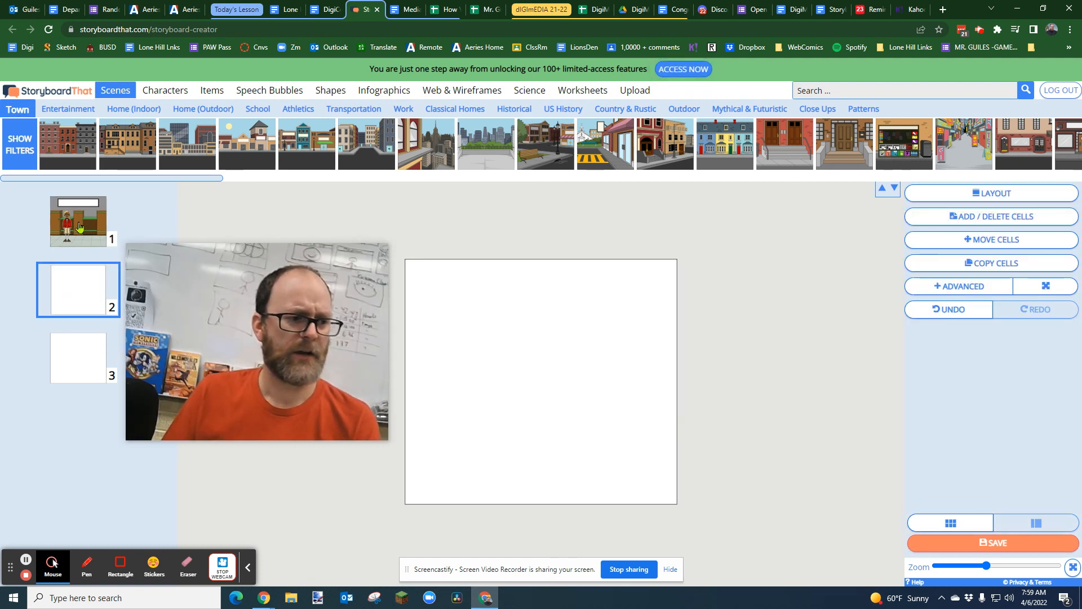
click(80, 227)
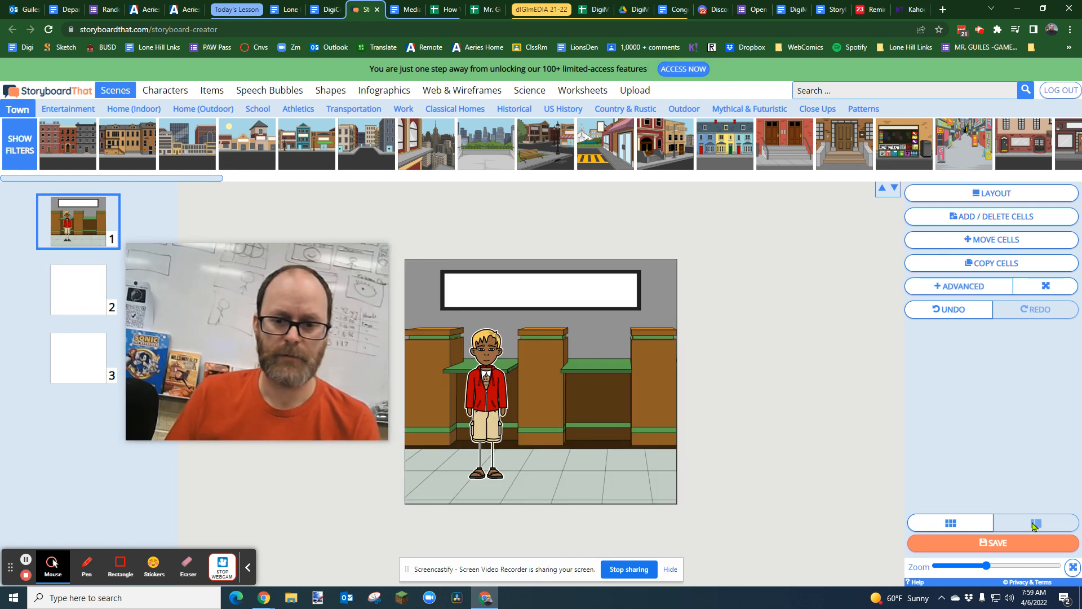
Step: Show all cells together and duplicate the counter scene from cell 1 into cell 2
click(958, 523)
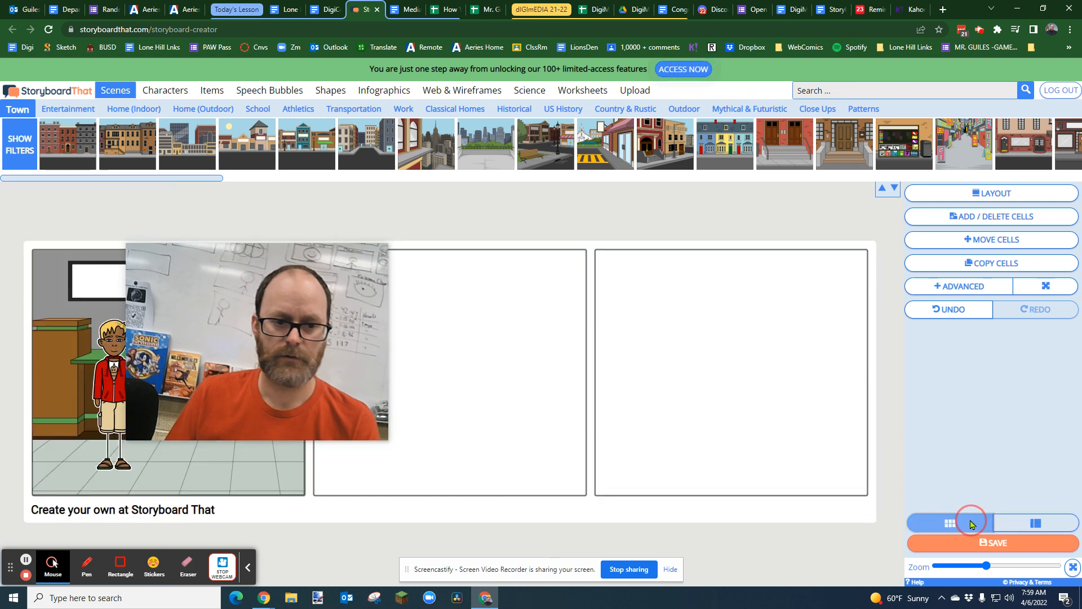
drag(269, 413, 905, 448)
drag(801, 305, 877, 361)
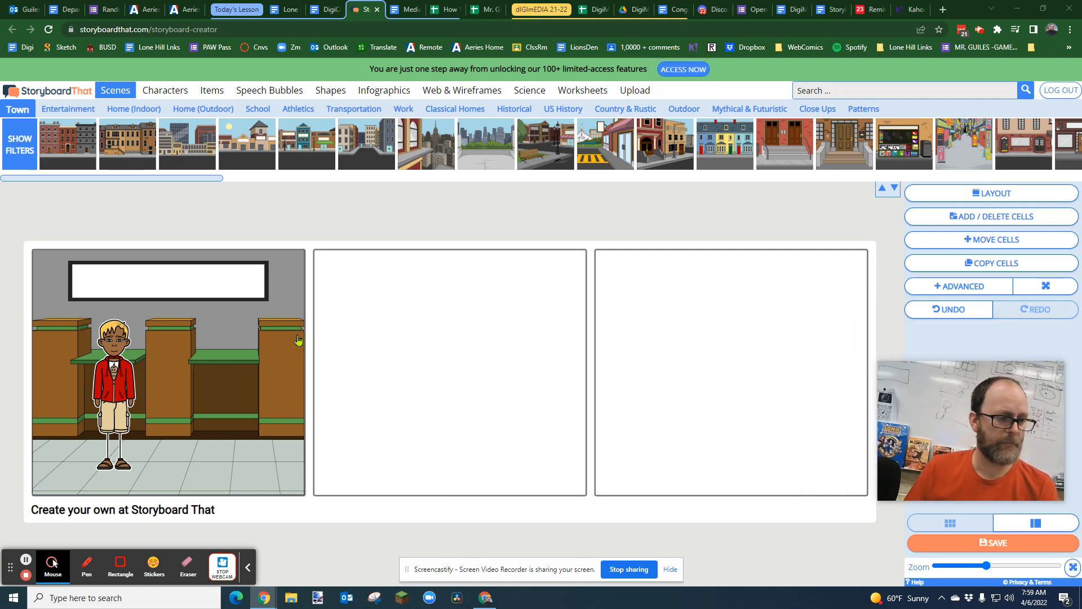
click(225, 375)
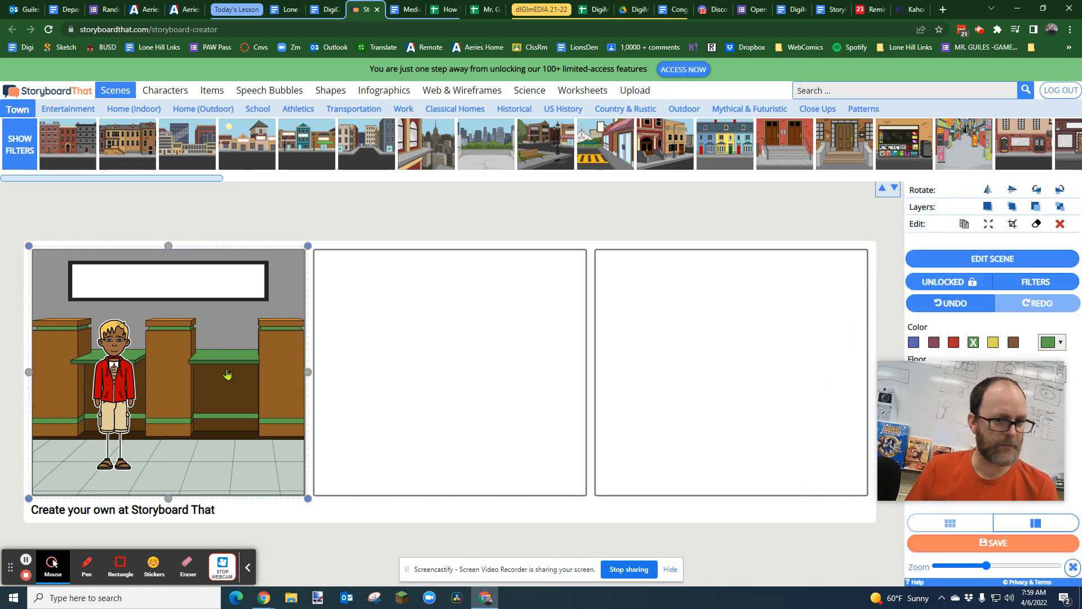
click(966, 224)
drag(216, 303, 424, 302)
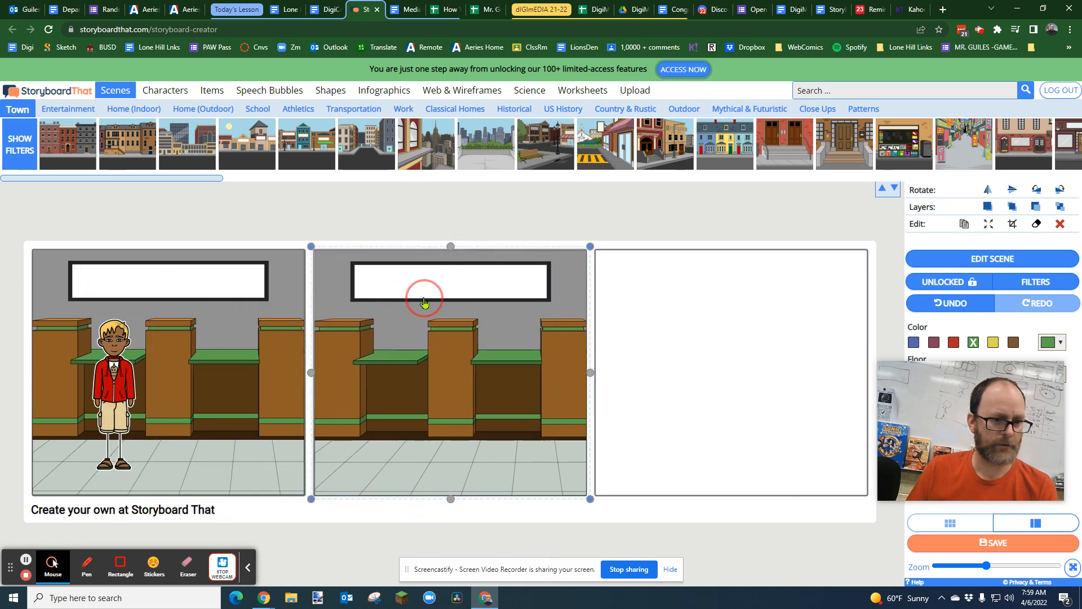
Step: Duplicate the character from cell 1 and place the copy at the matching spot in cell 2
click(126, 368)
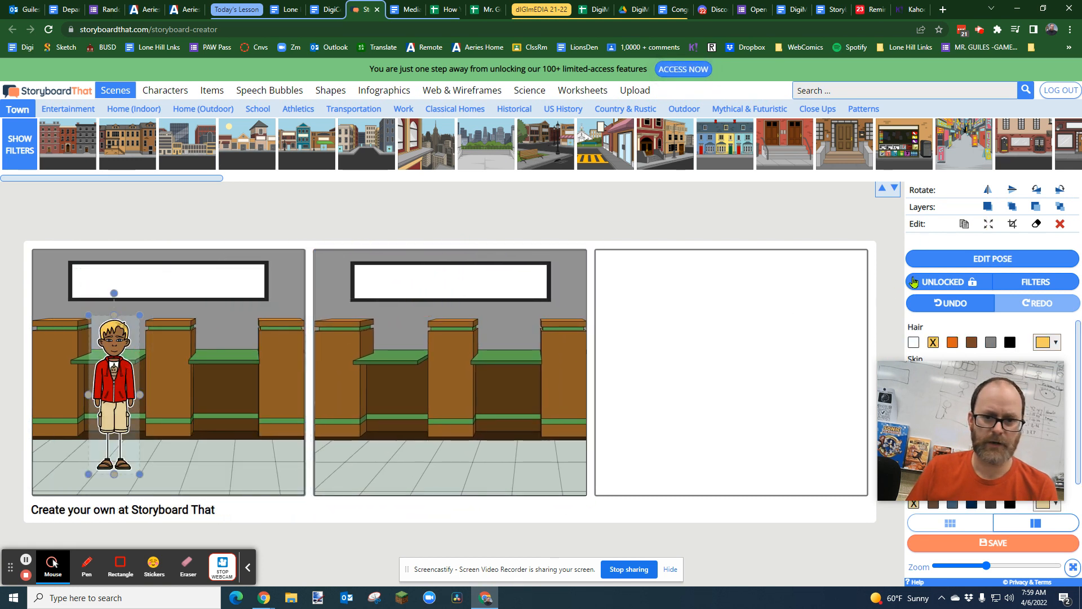
click(962, 229)
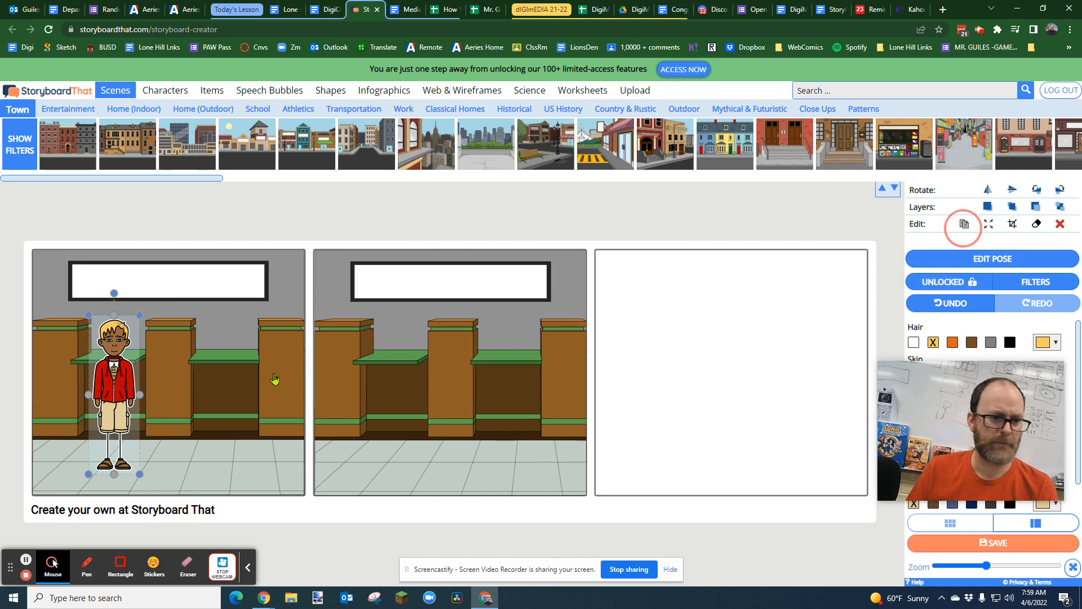
drag(140, 405, 398, 388)
click(457, 386)
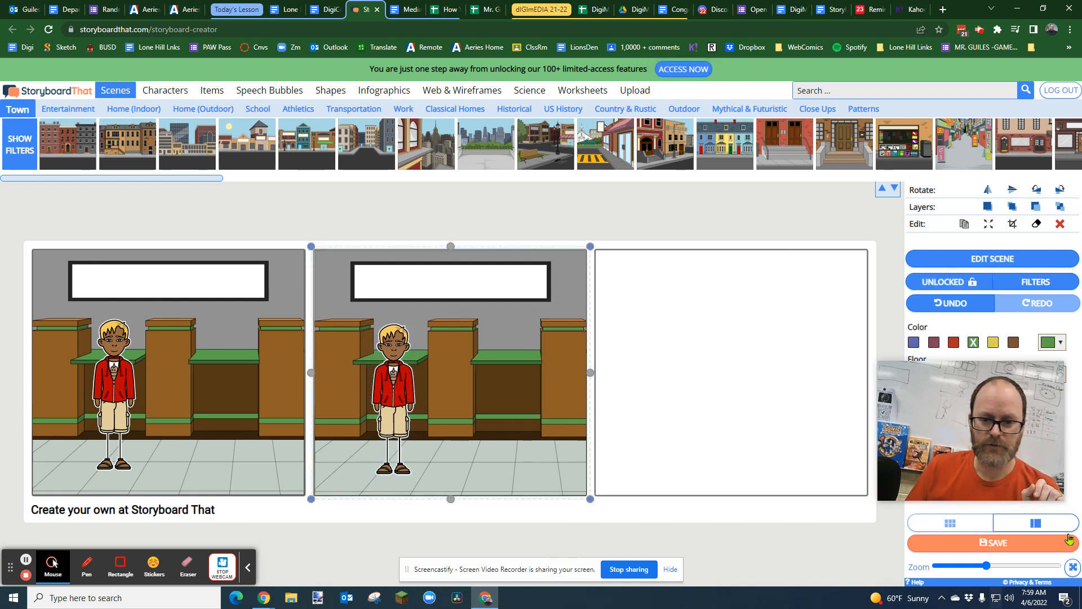
Step: Open cell 2 on its own and crop its counter scene to the rectangle around the character's head and upper body
click(1046, 524)
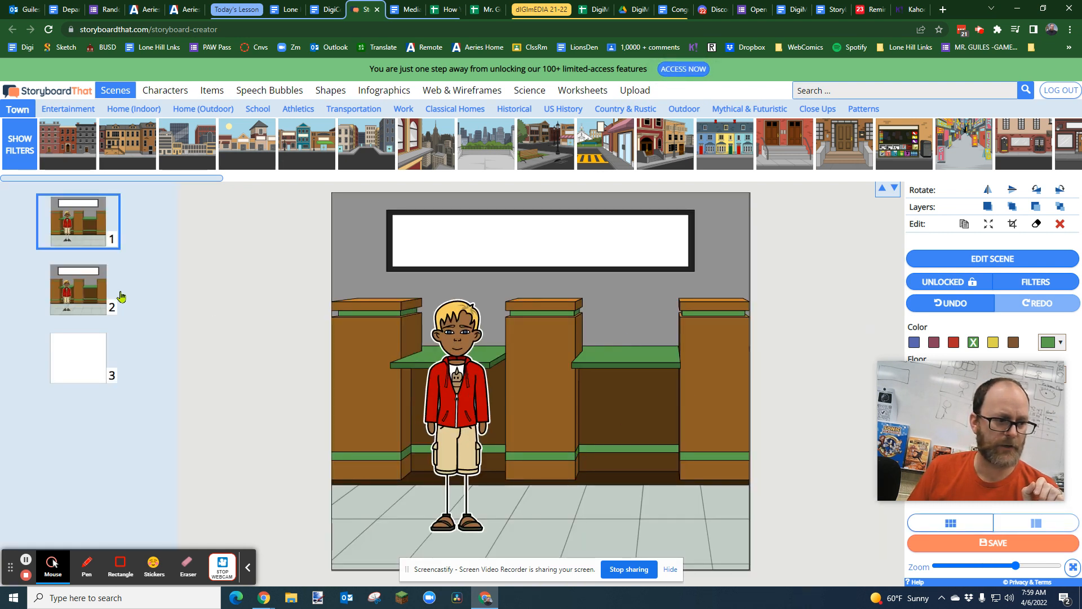
click(82, 297)
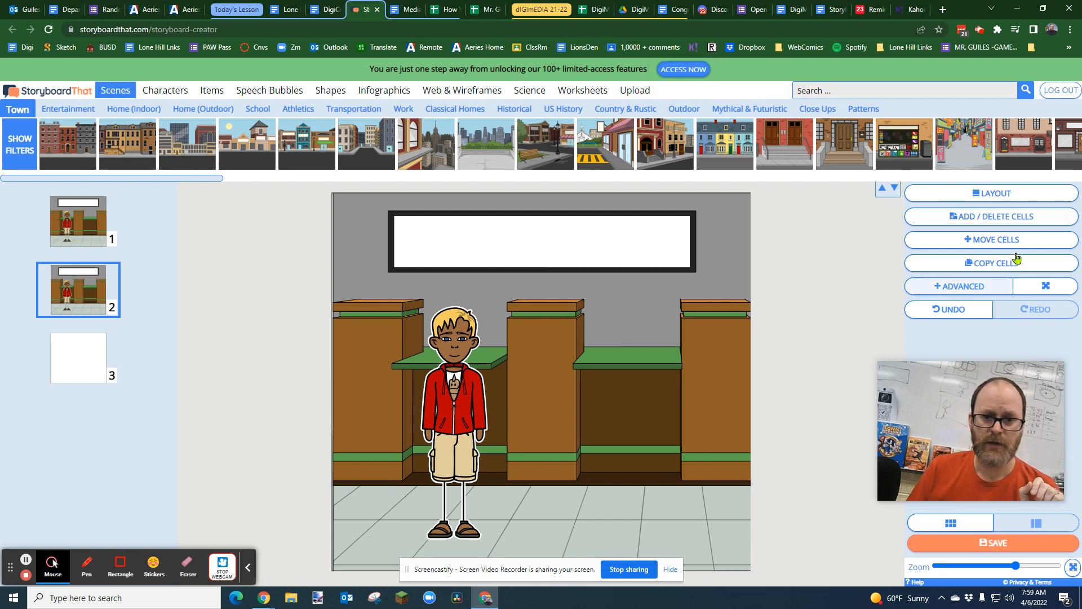
click(553, 357)
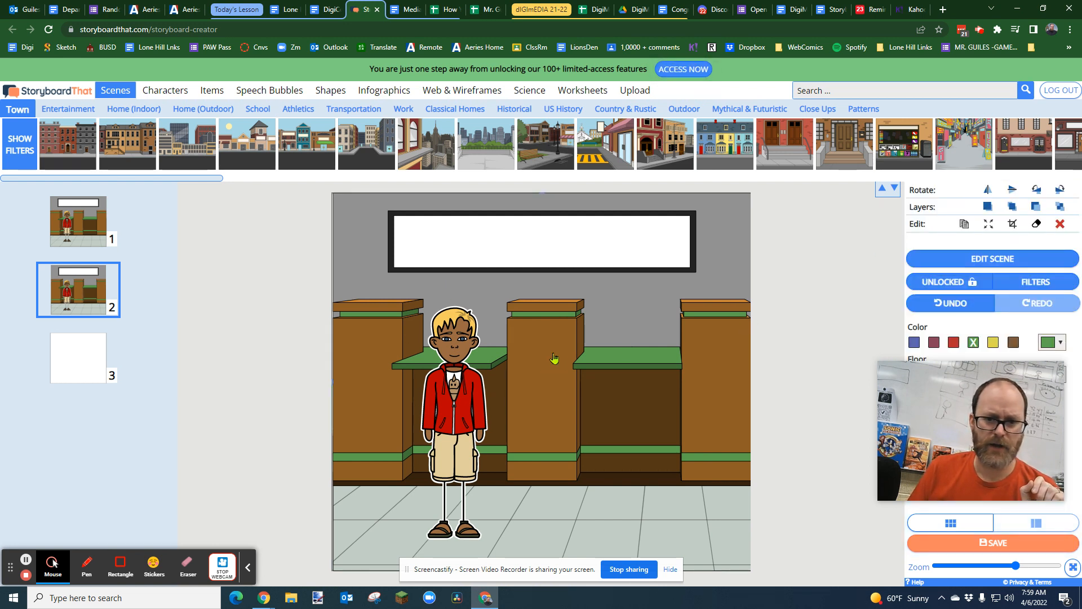
click(1013, 225)
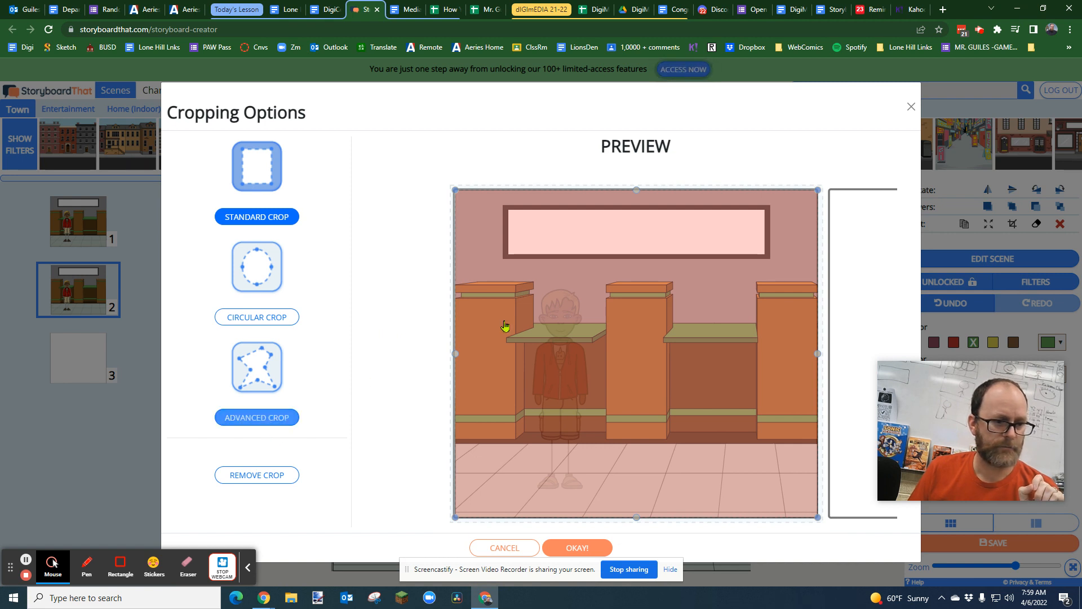
drag(454, 189, 715, 419)
drag(781, 486, 578, 329)
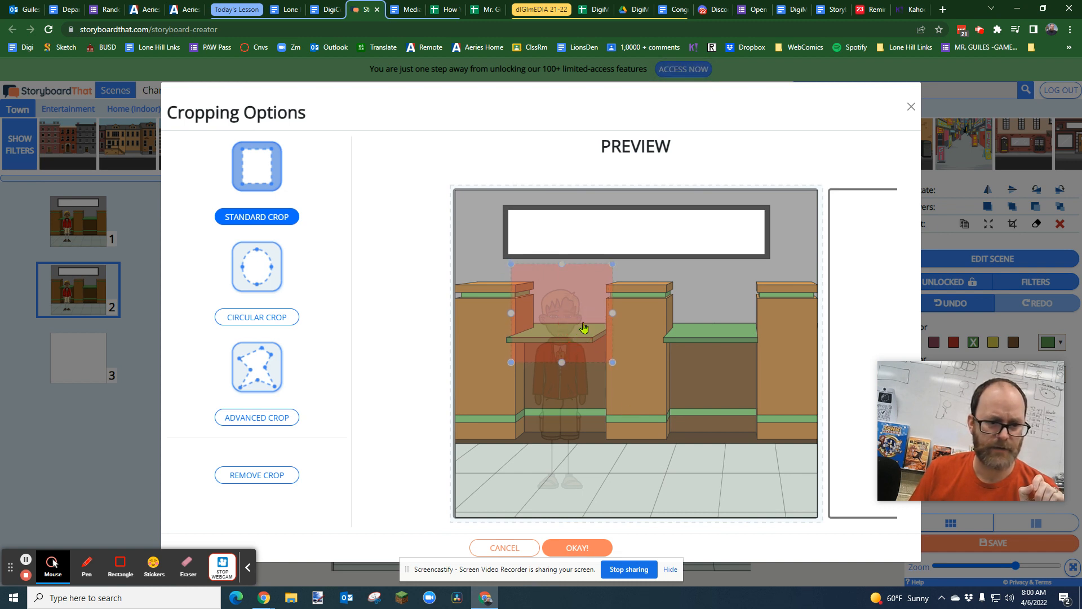
drag(562, 265, 562, 271)
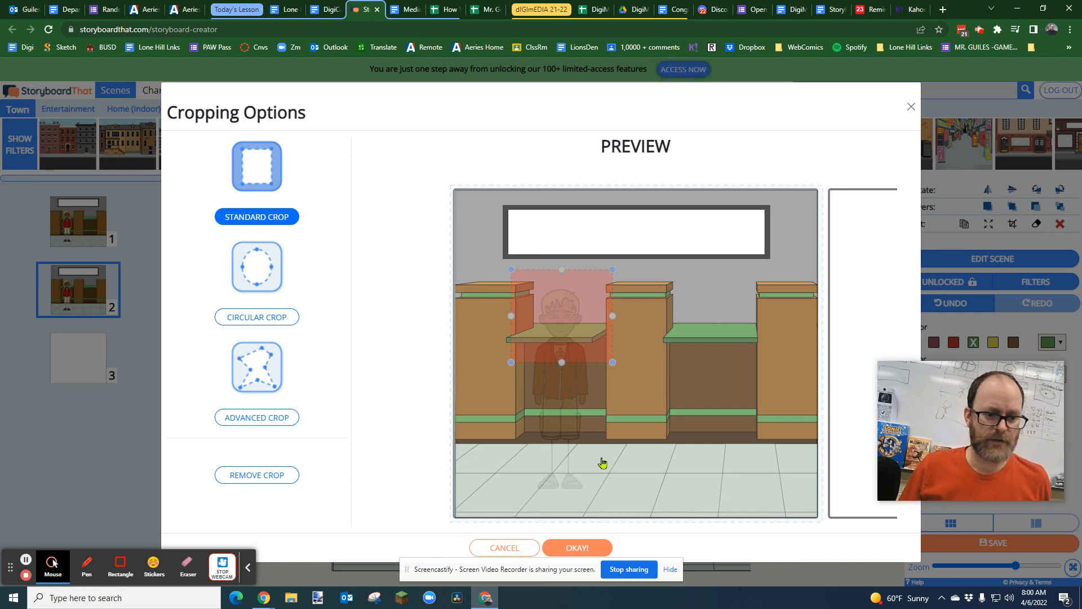
click(588, 545)
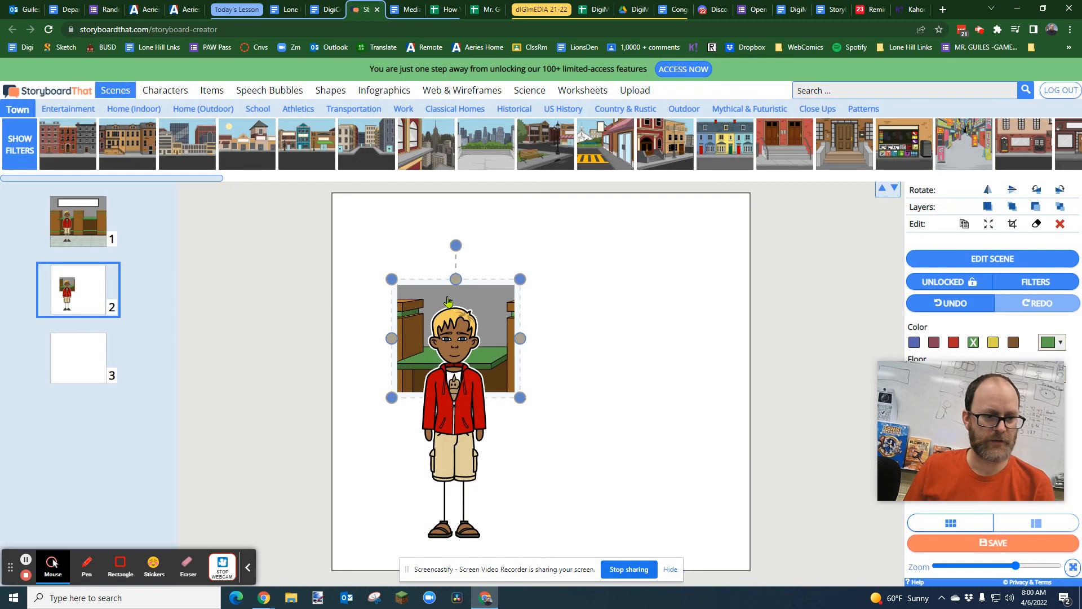
Step: Enlarge the cropped counter scene and reposition it until it fills the whole of cell 2
drag(521, 278, 735, 194)
drag(397, 392, 300, 479)
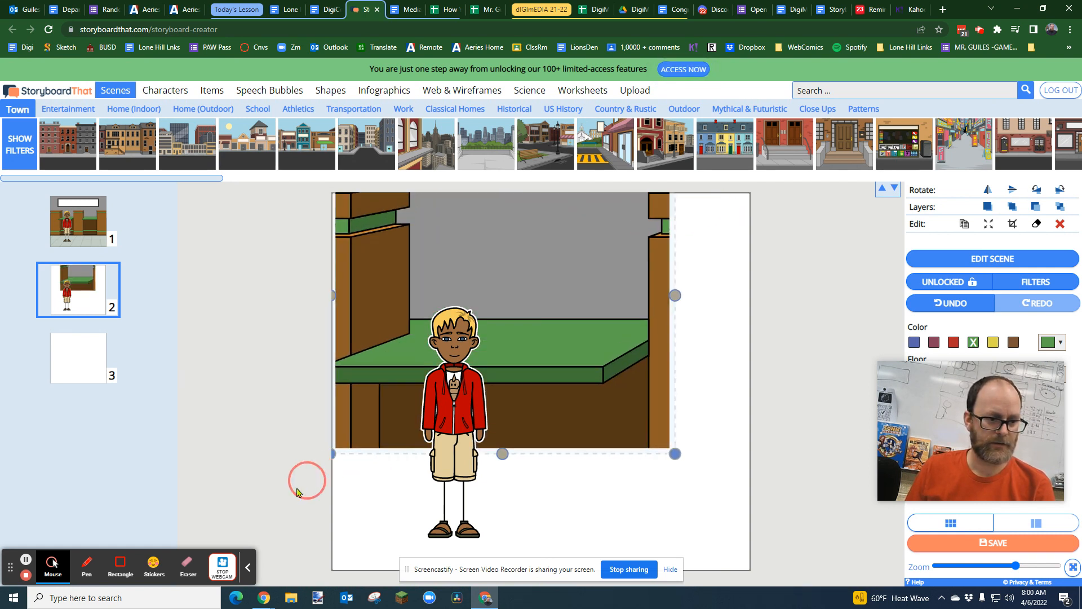
drag(580, 363, 599, 450)
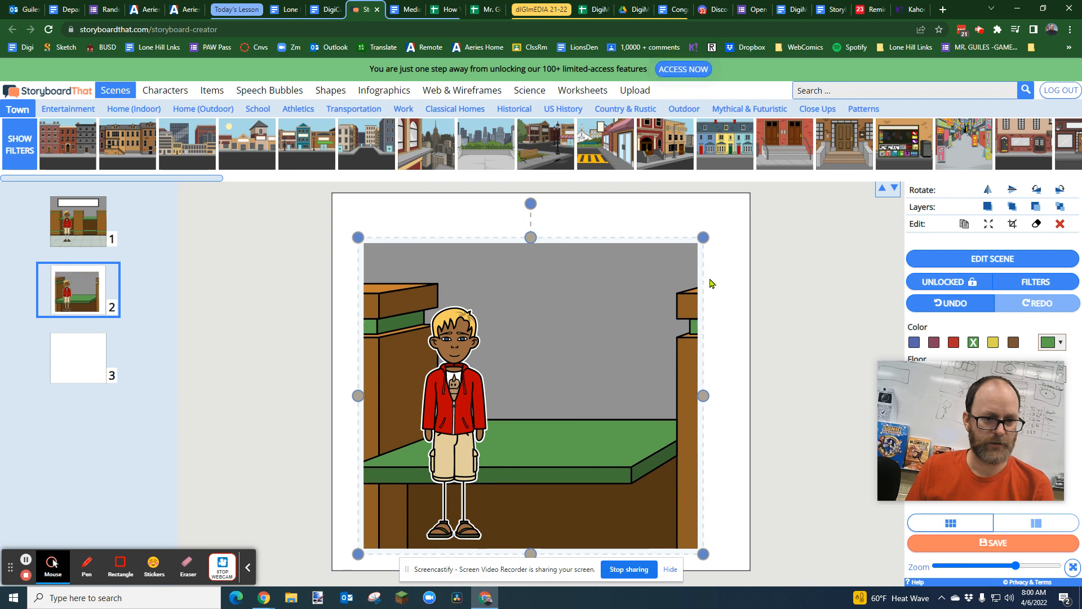
drag(704, 239, 763, 188)
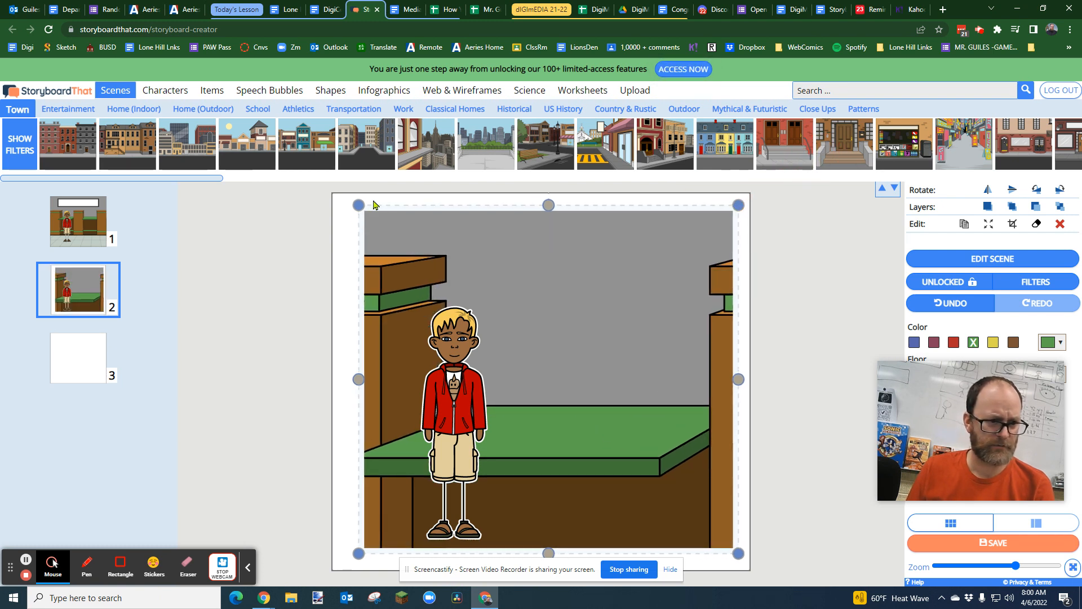
mouse_move(357, 205)
mouse_down()
mouse_move(392, 236)
mouse_move(358, 198)
mouse_up()
mouse_move(566, 287)
mouse_down()
mouse_move(516, 265)
mouse_move(558, 278)
mouse_move(549, 279)
mouse_up()
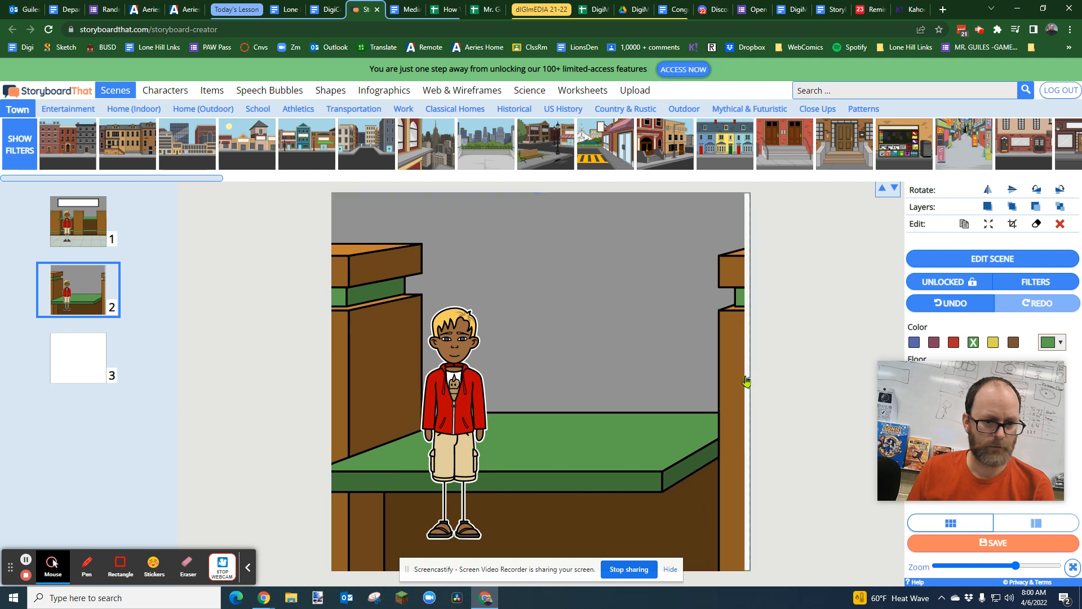
drag(748, 382, 775, 393)
drag(639, 289, 681, 389)
drag(366, 286, 342, 266)
drag(580, 353, 568, 282)
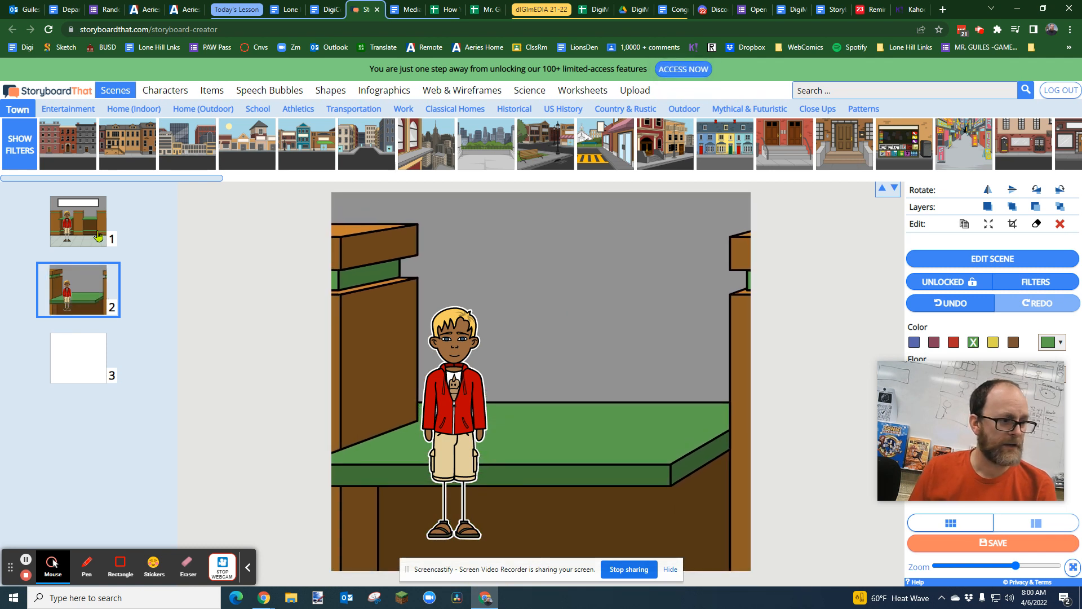
Step: Check cell 1 for comparison, then crop the character in cell 2 to his head and shoulders
click(79, 224)
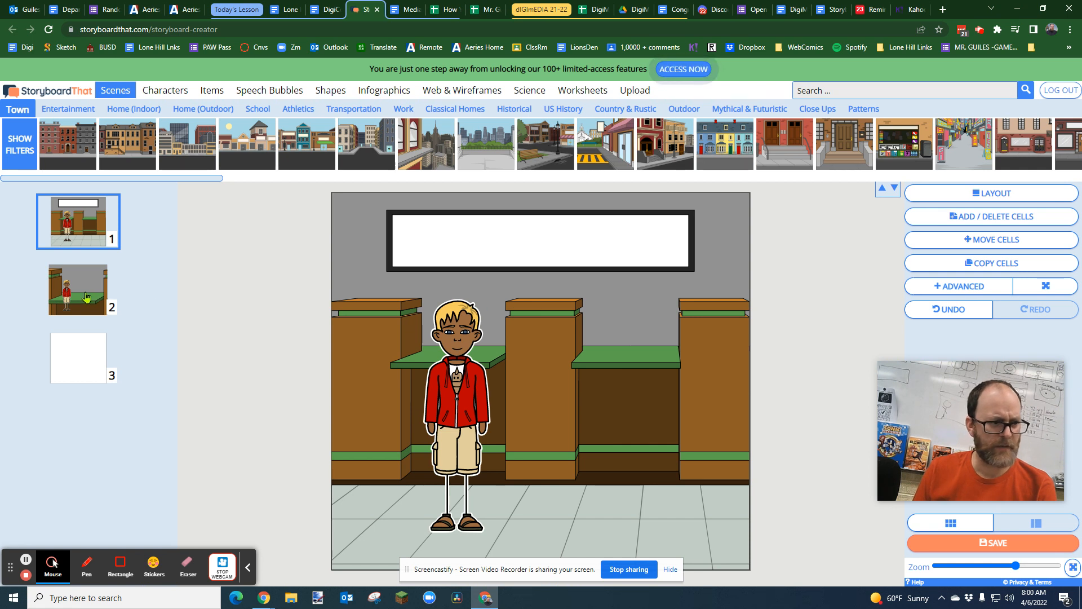
click(161, 304)
click(445, 383)
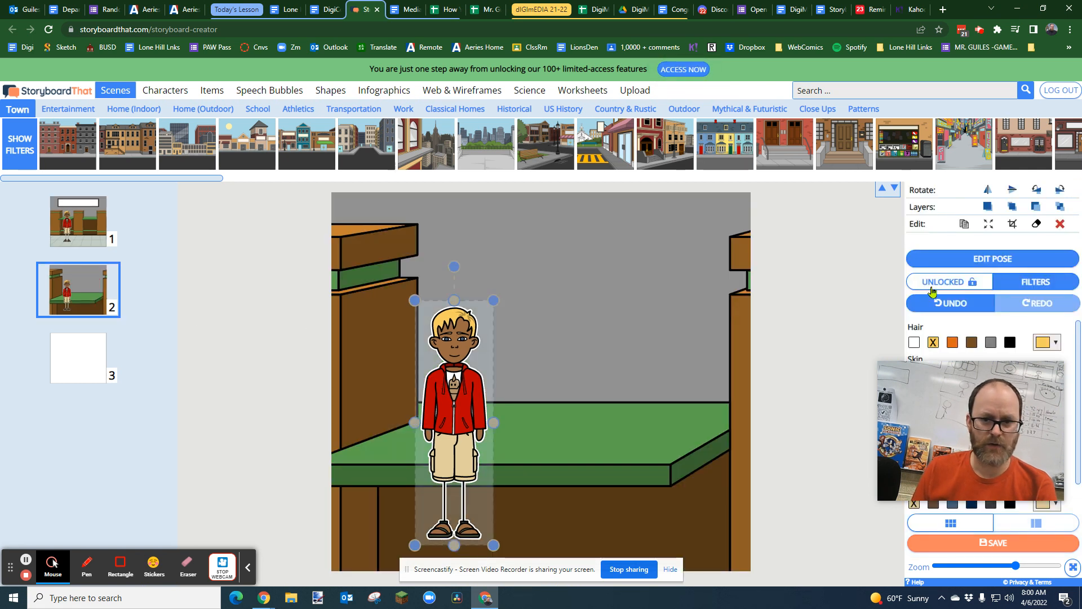
click(1012, 225)
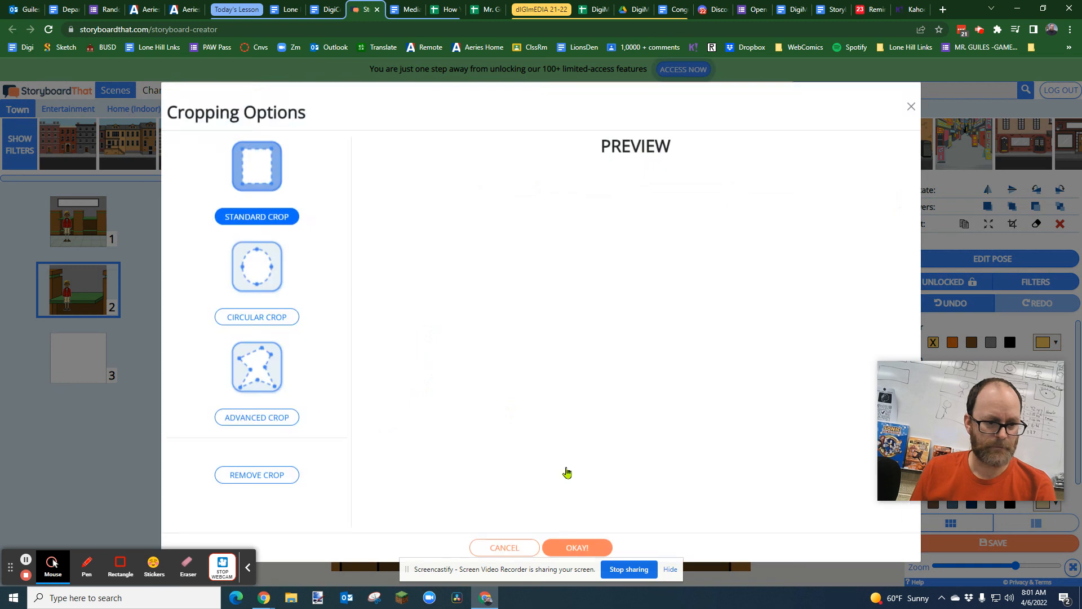
drag(641, 511, 664, 313)
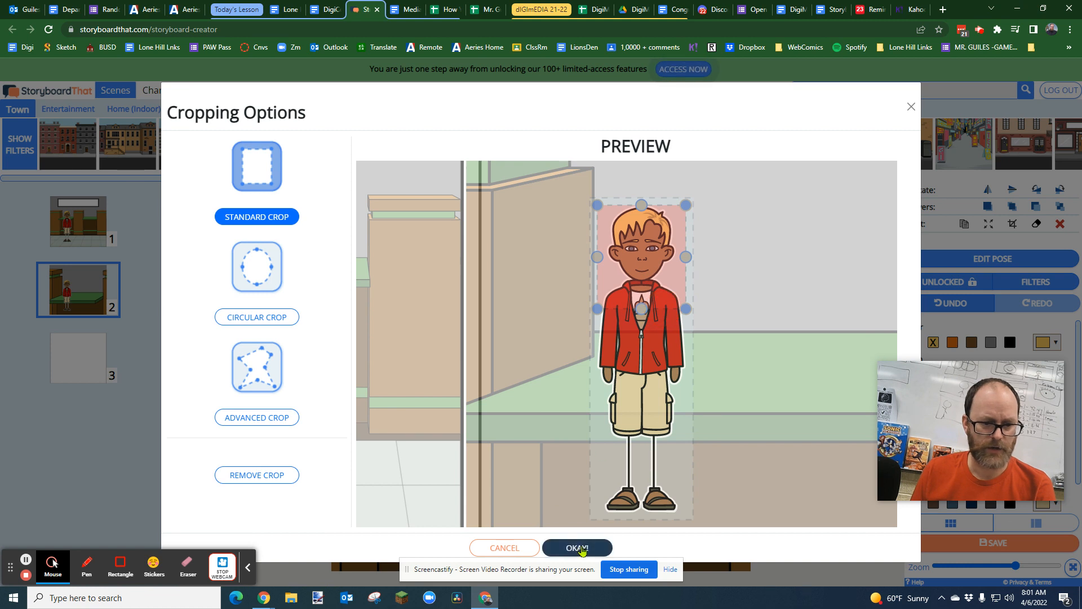
click(582, 550)
Step: Enlarge the cropped character, center him between the pillars at the lower edge of cell 2, and compare with cell 1
drag(494, 395, 656, 523)
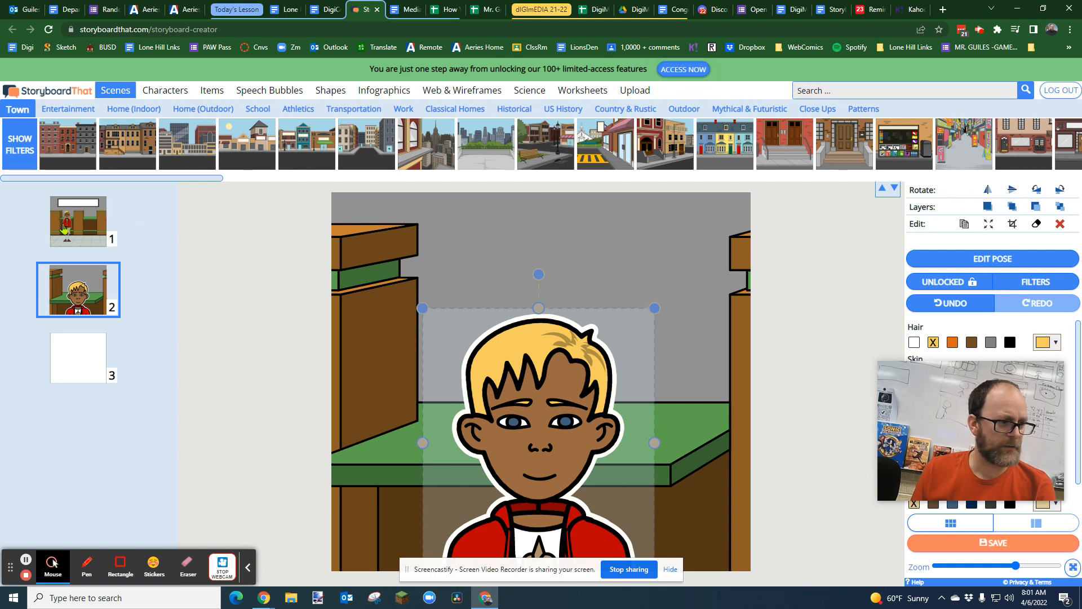
drag(539, 465, 536, 400)
drag(420, 505, 370, 565)
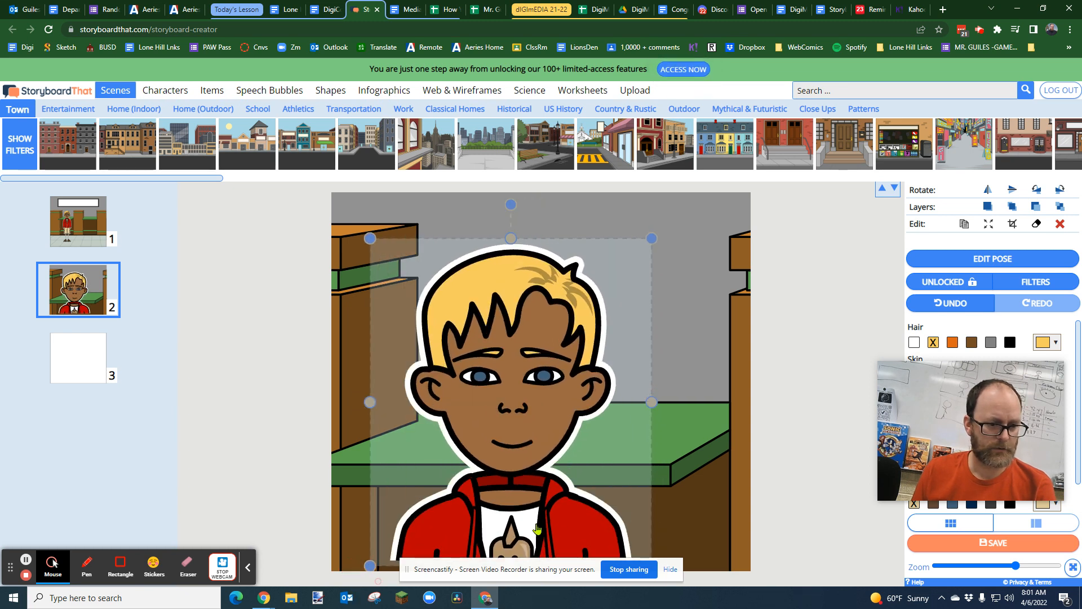
drag(511, 494, 540, 488)
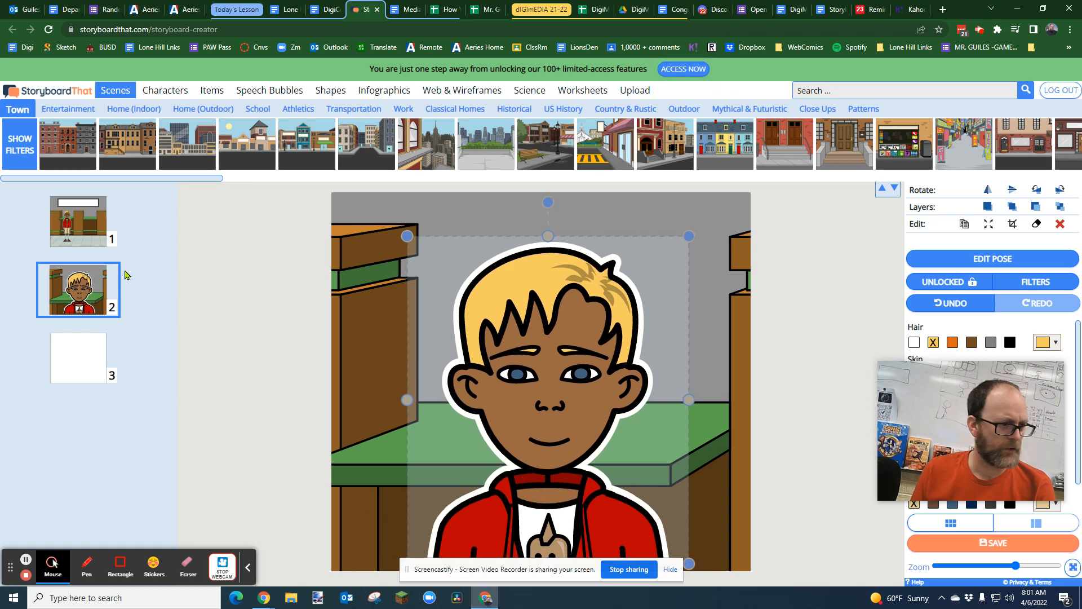
click(79, 227)
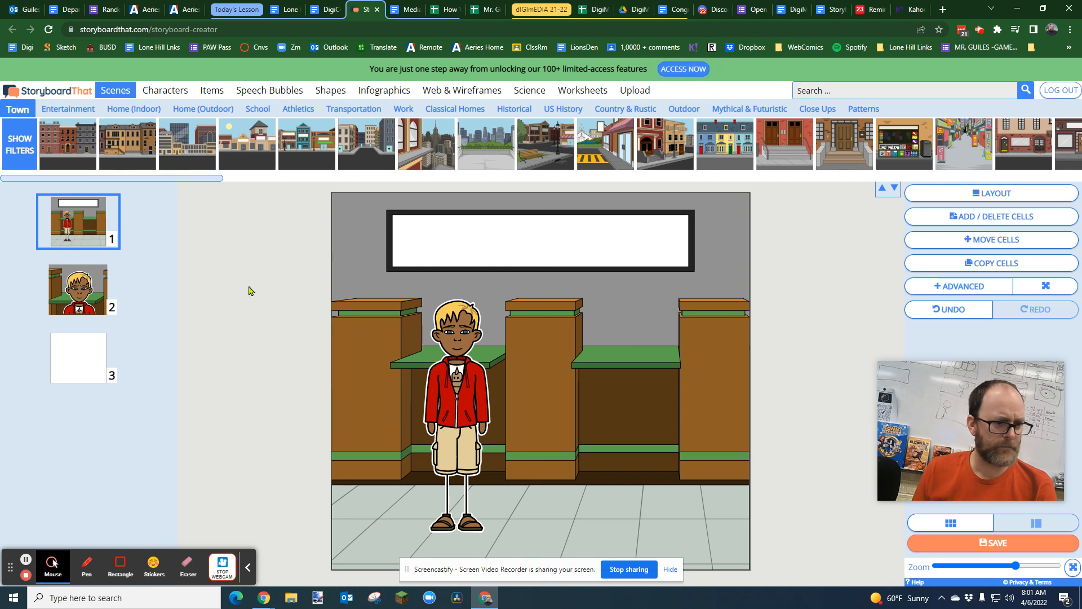
click(68, 297)
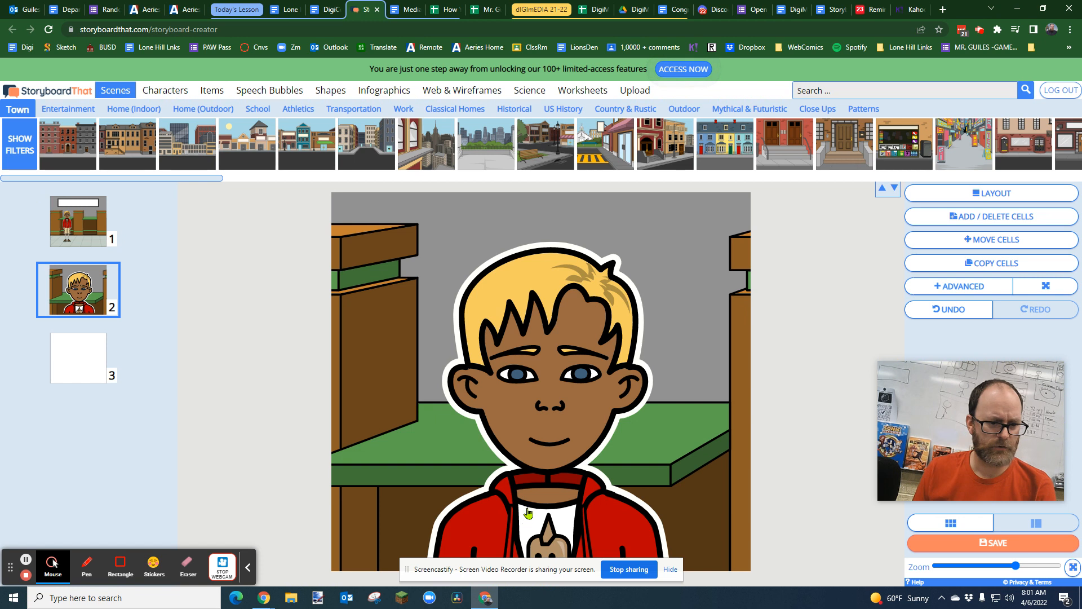
Step: Enlarge the close-up character further and fine-tune his position in cell 2, checking it against cell 1
click(524, 510)
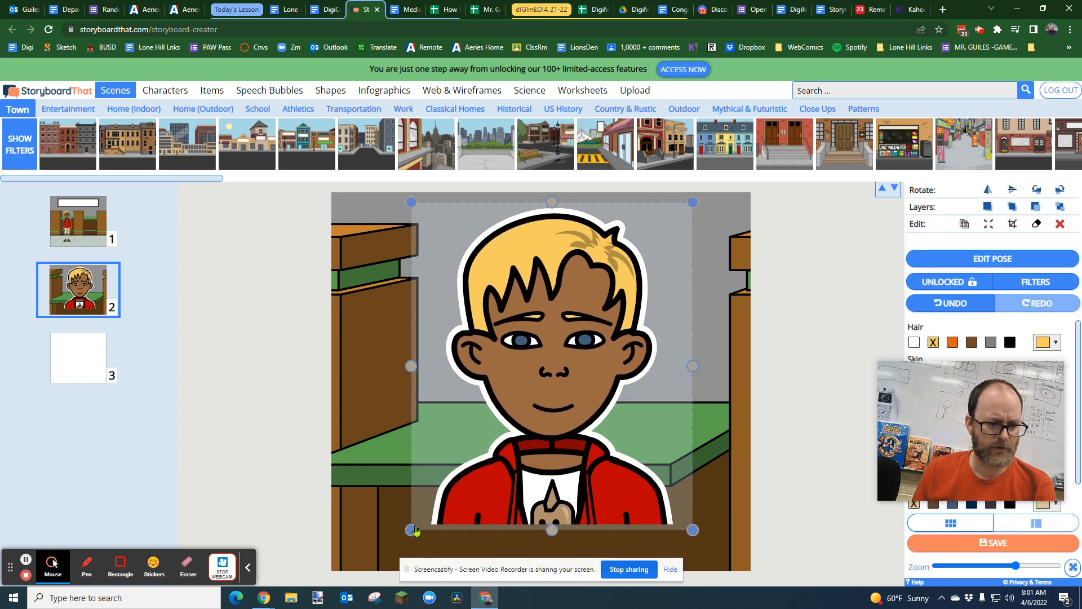
drag(411, 530, 317, 589)
drag(518, 511, 545, 510)
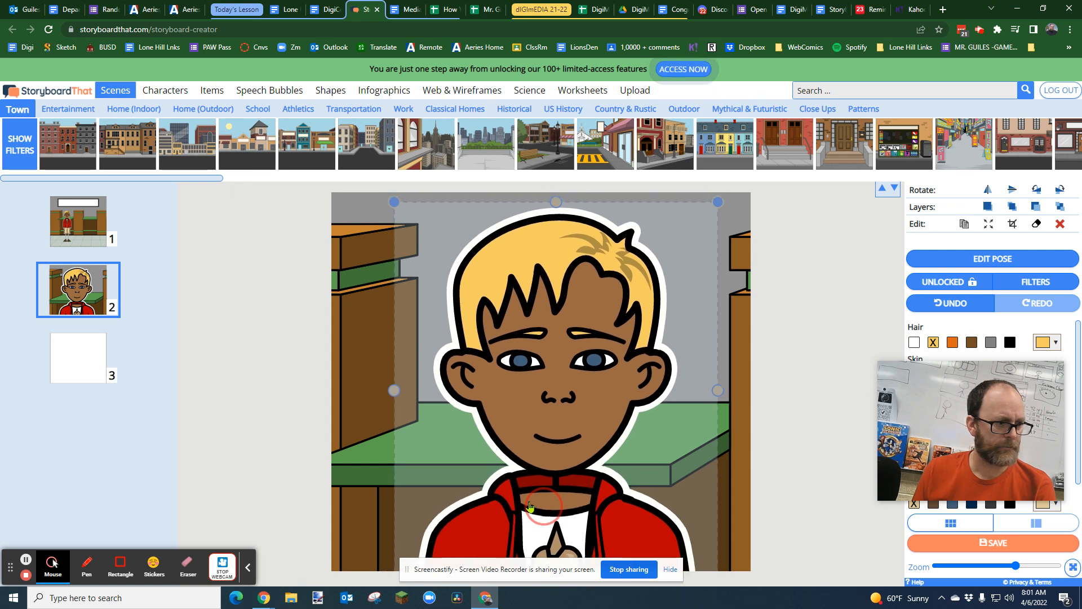
click(87, 233)
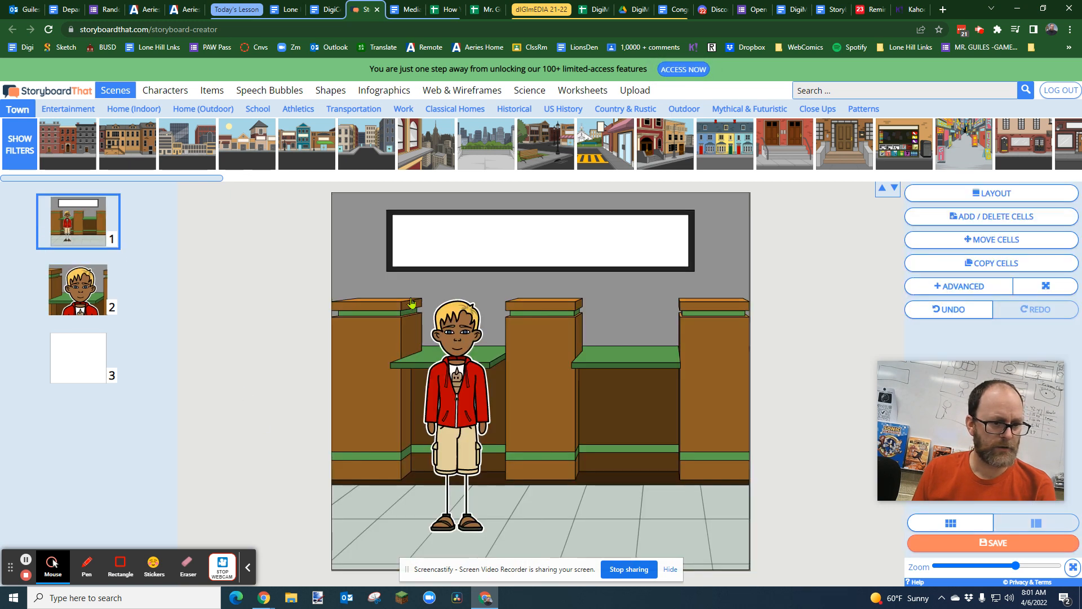
click(90, 296)
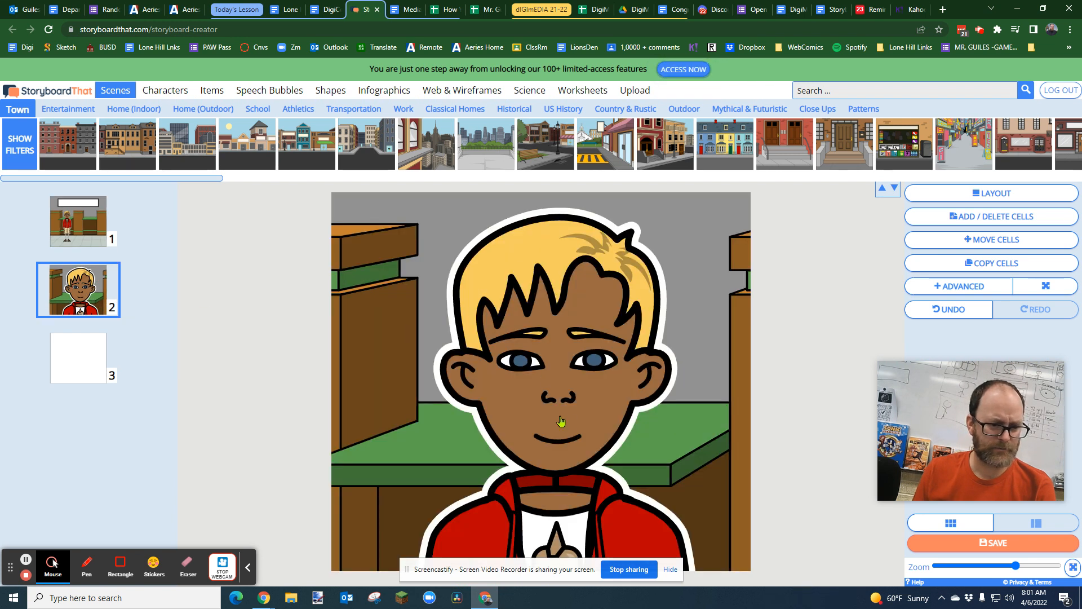
click(561, 421)
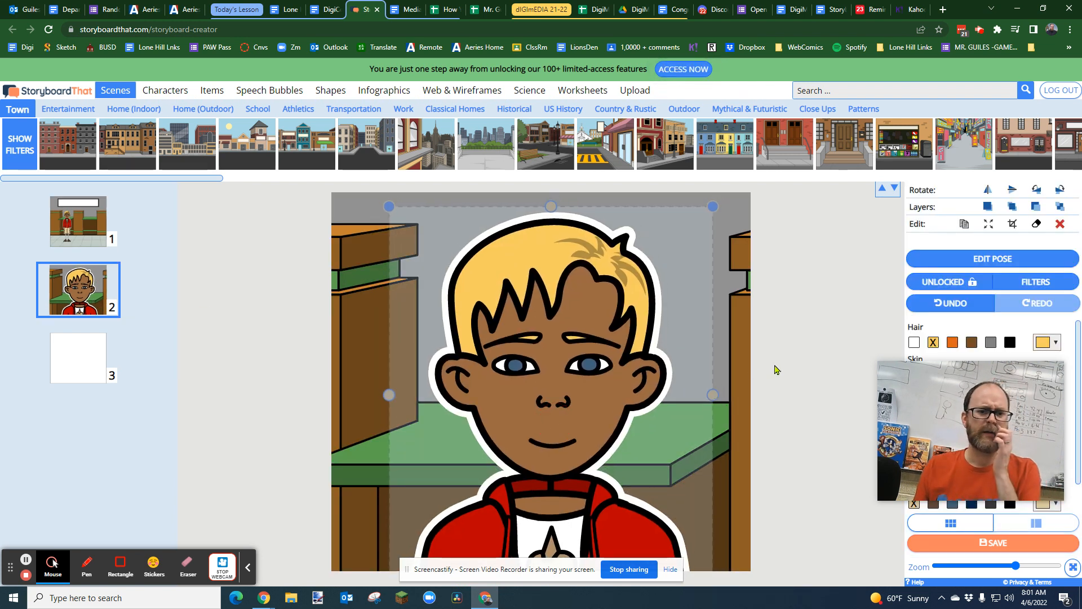
click(776, 369)
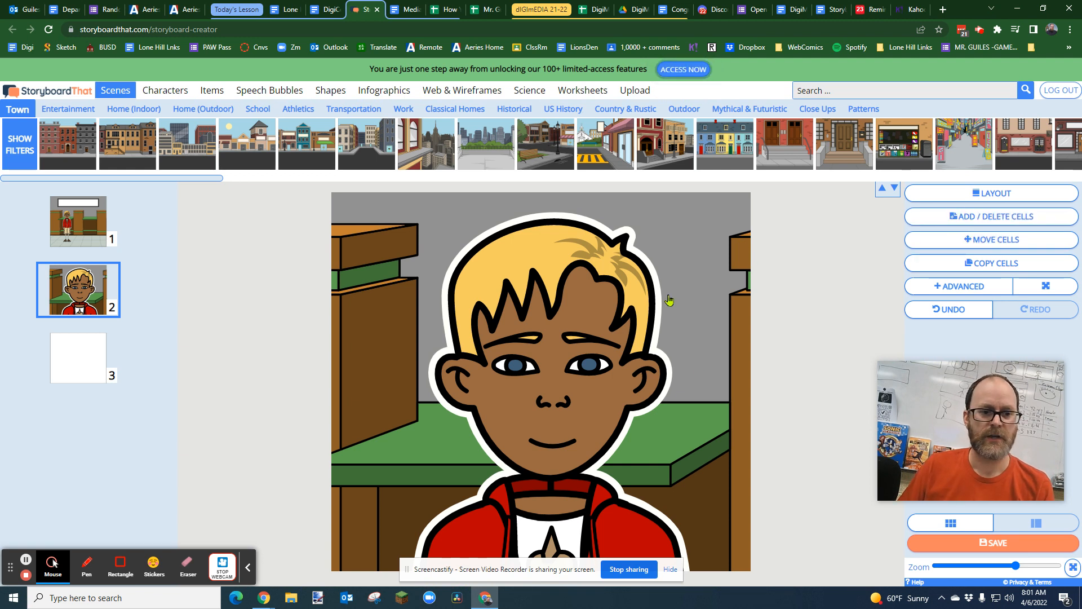
click(528, 401)
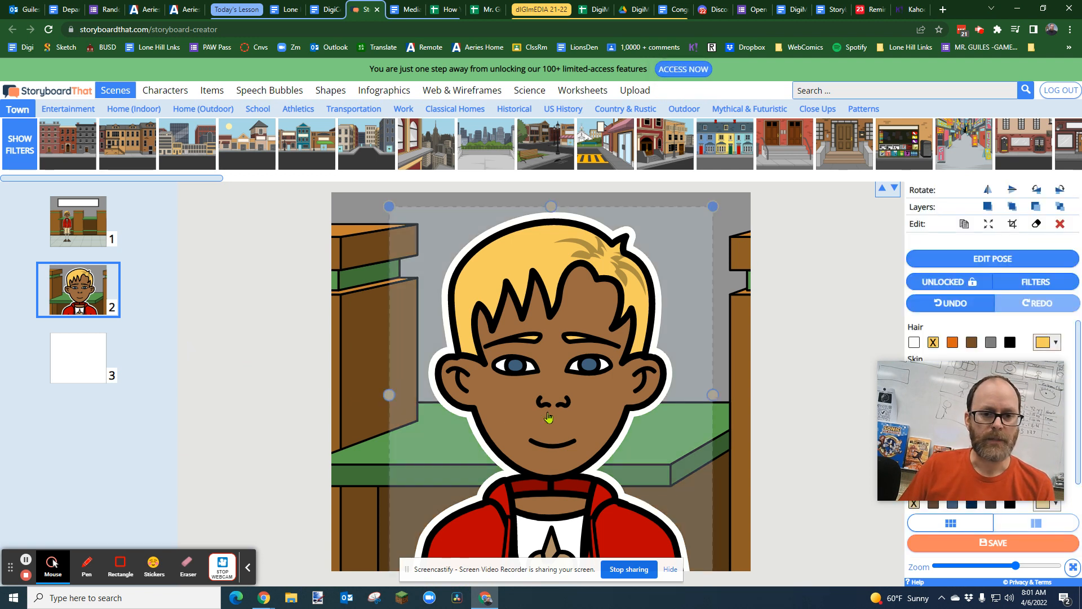
click(357, 275)
click(541, 304)
click(358, 271)
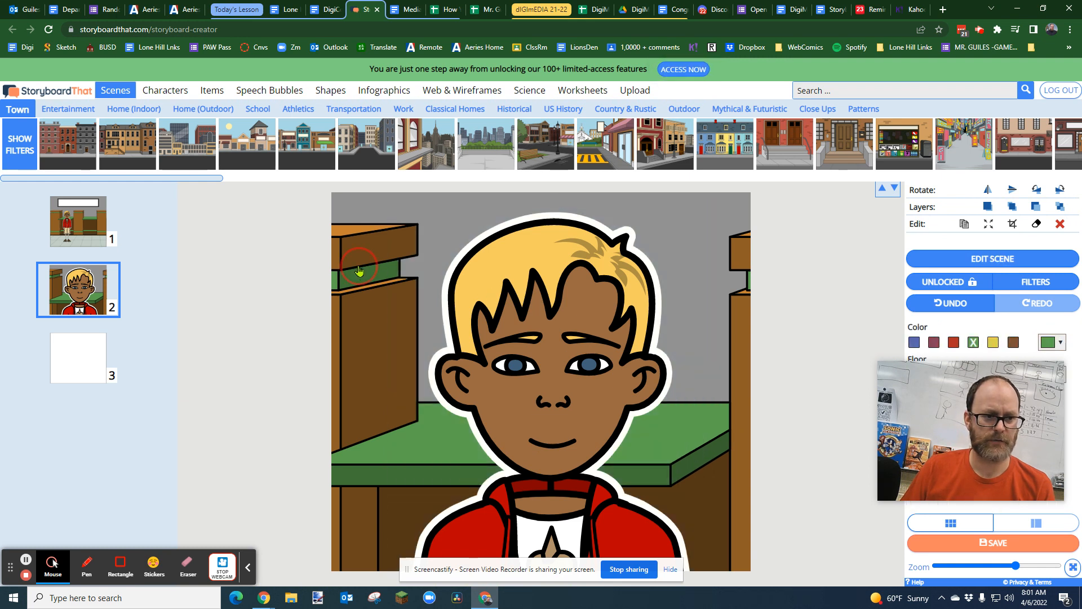
Step: Apply the Speaking pre-set pose to the close-up character in cell 2
click(413, 290)
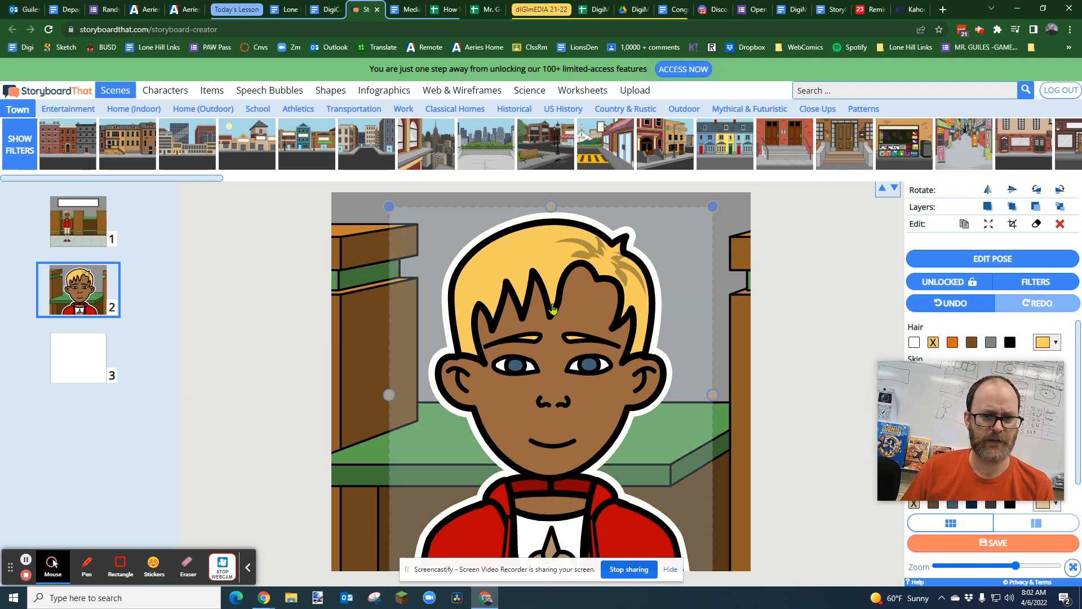
click(977, 260)
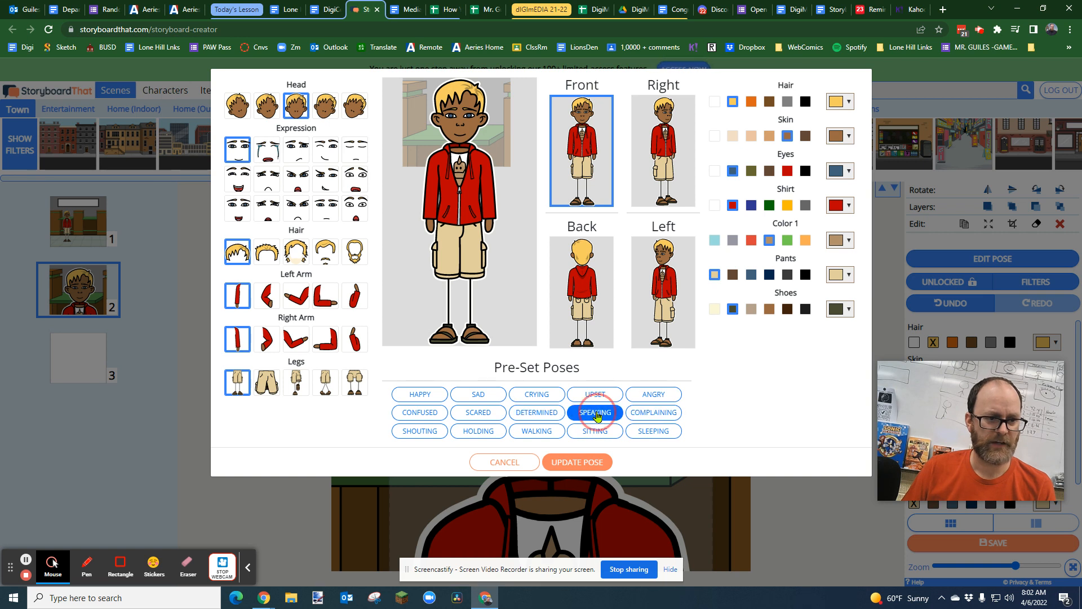
click(595, 412)
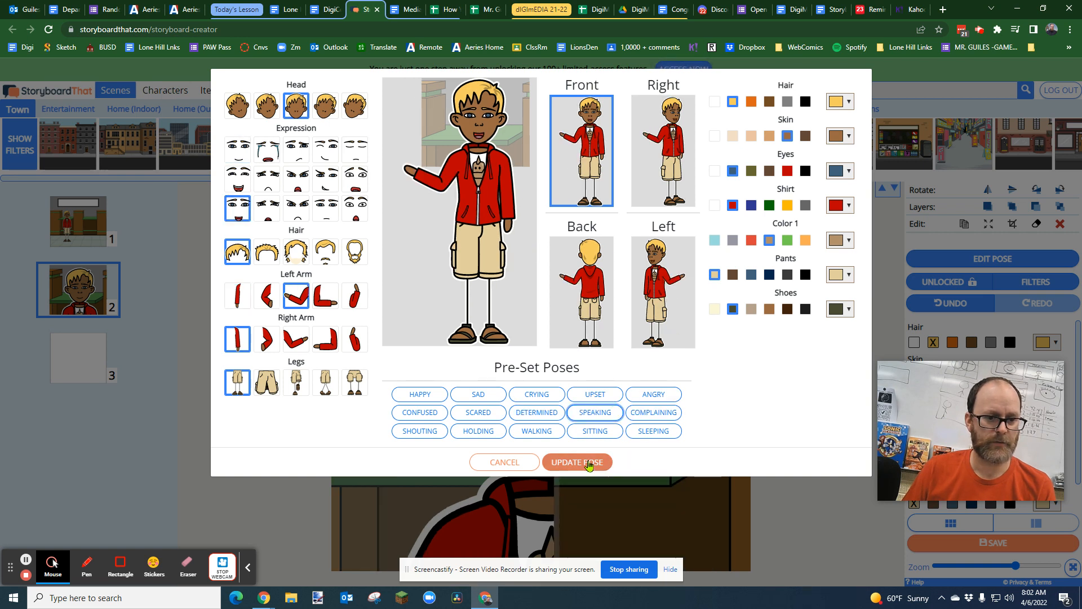
click(578, 462)
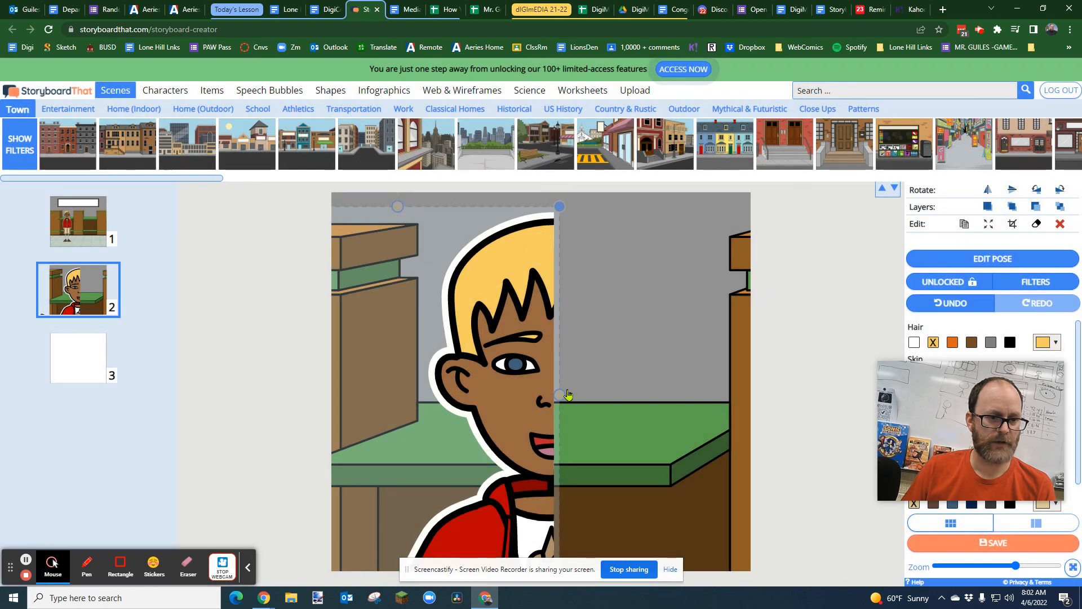
Step: Readjust the close-up character's crop in cell 2 to a standard crop around his whole head and shoulders
click(507, 393)
mouse_move(549, 397)
mouse_down()
mouse_move(616, 394)
mouse_move(573, 391)
mouse_move(584, 315)
mouse_move(588, 356)
mouse_move(550, 377)
mouse_up()
click(1013, 224)
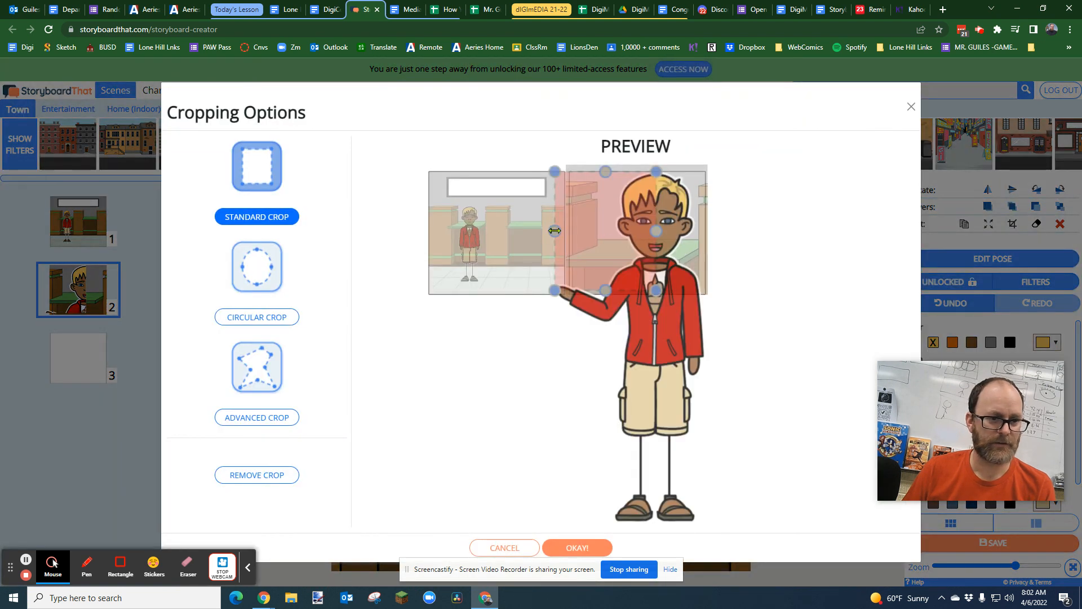
drag(515, 241, 570, 235)
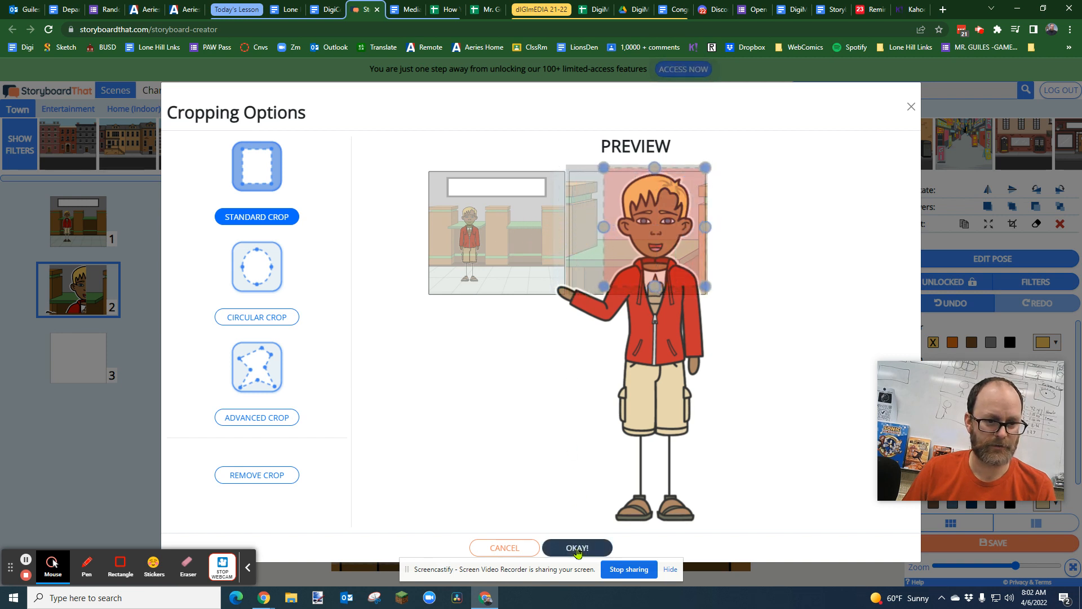
click(583, 537)
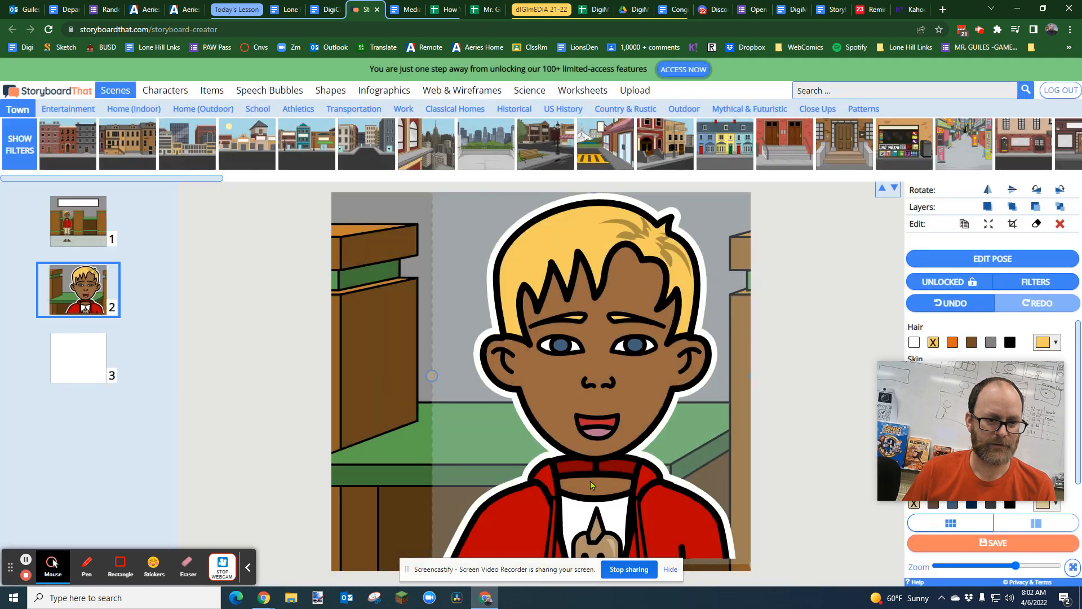
Step: Center the re-cropped character between the pillars at the lower edge of cell 2 and compare with cell 1
click(558, 433)
drag(558, 433, 558, 463)
click(78, 235)
click(80, 290)
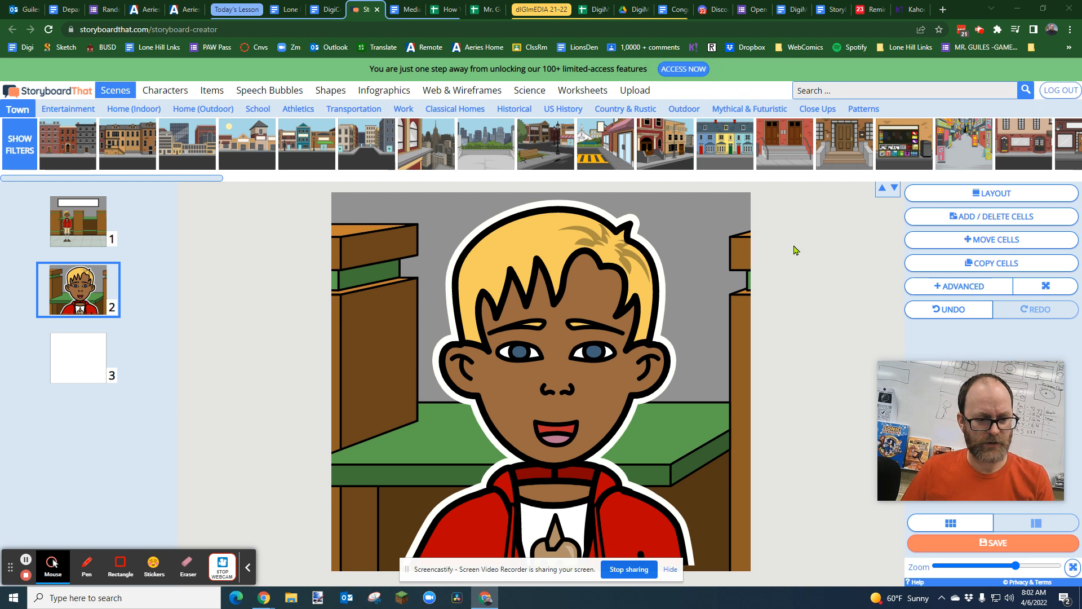
Step: Capture a rectangular screen snip of the whole cell 2 picture to the clipboard
key(super)
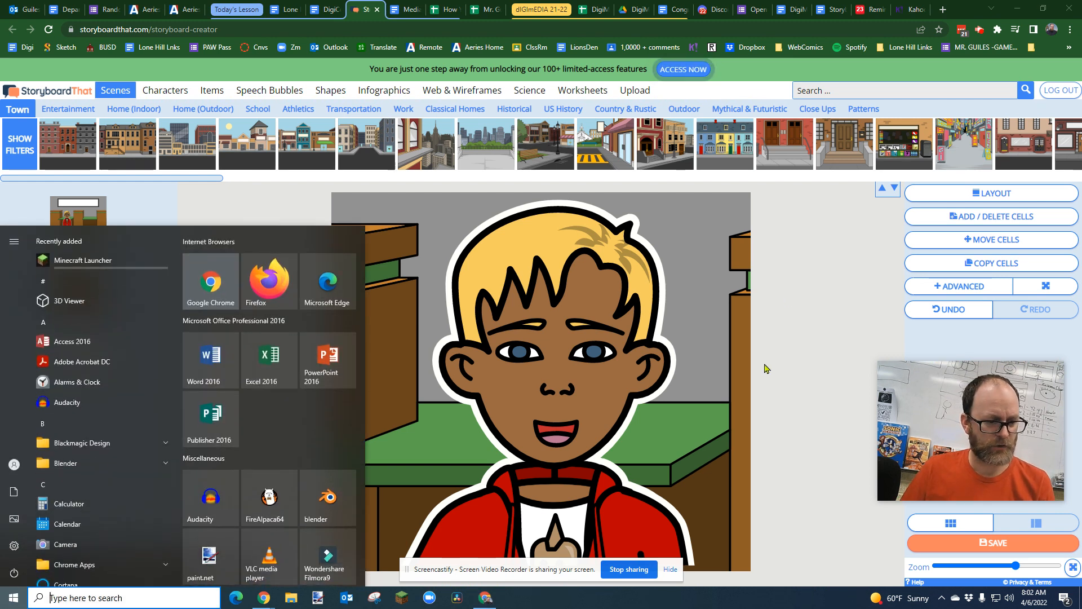
click(837, 320)
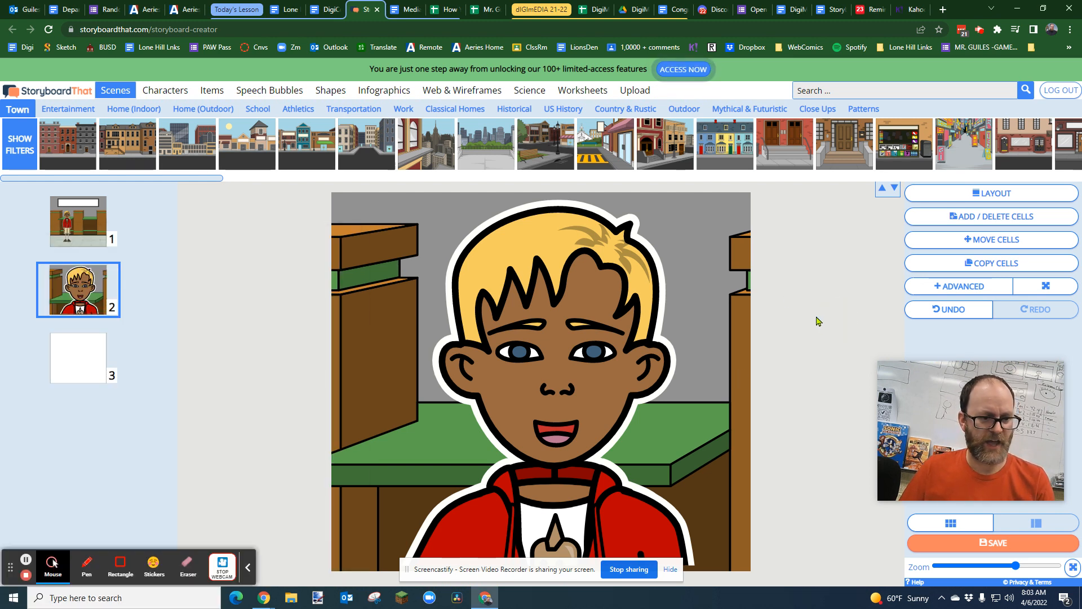
key(super+shift+s)
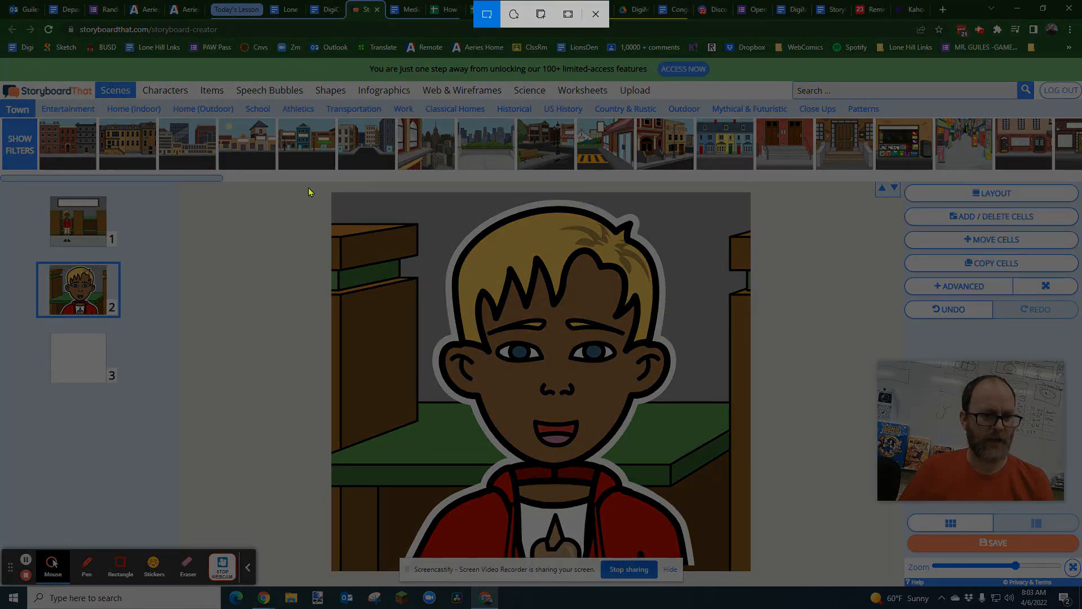
drag(327, 189, 755, 568)
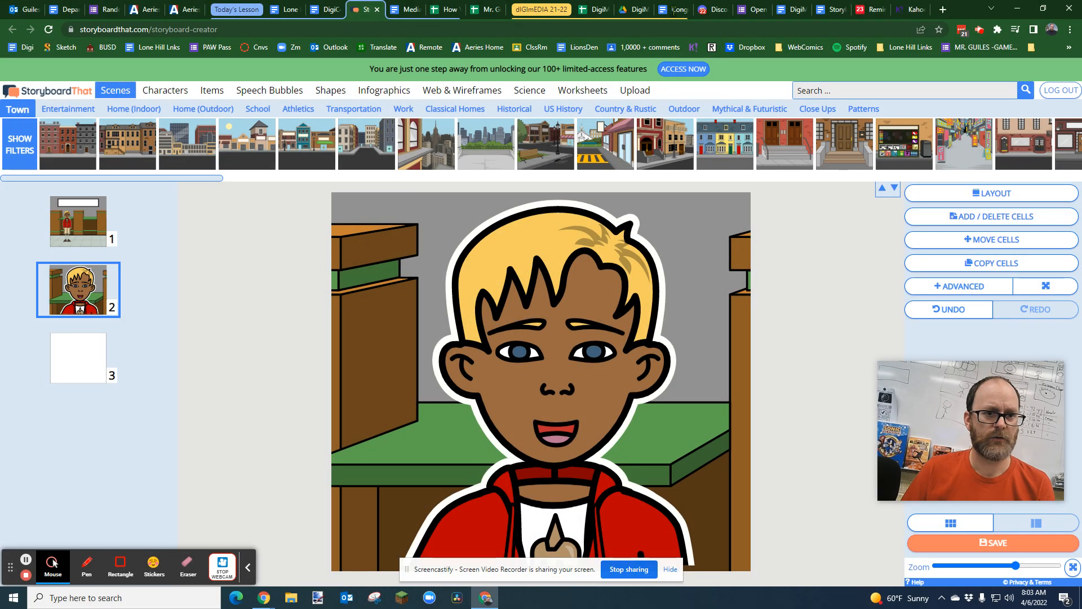
Step: Switch to the Storyboard Template document in Google Docs, create a new blank document from it and paste the cell 2 snip
click(830, 10)
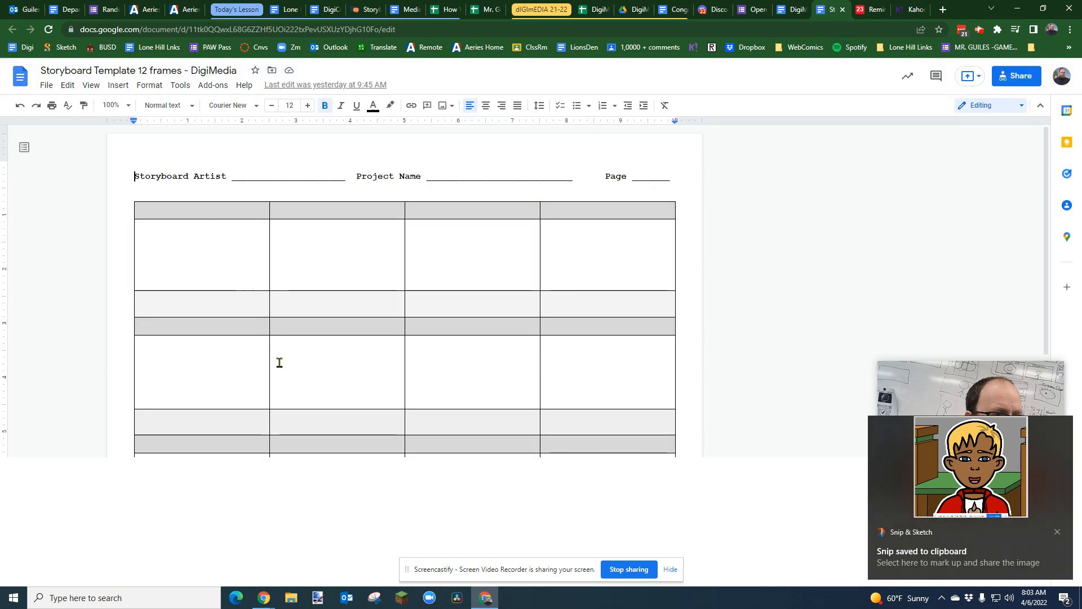
click(45, 85)
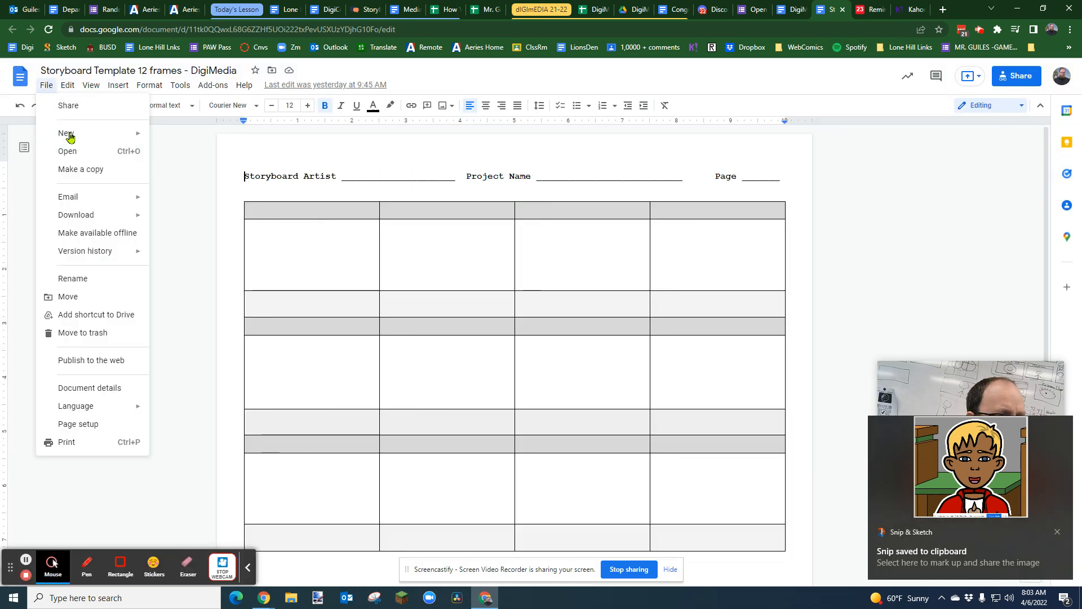
mouse_move(70, 137)
click(169, 138)
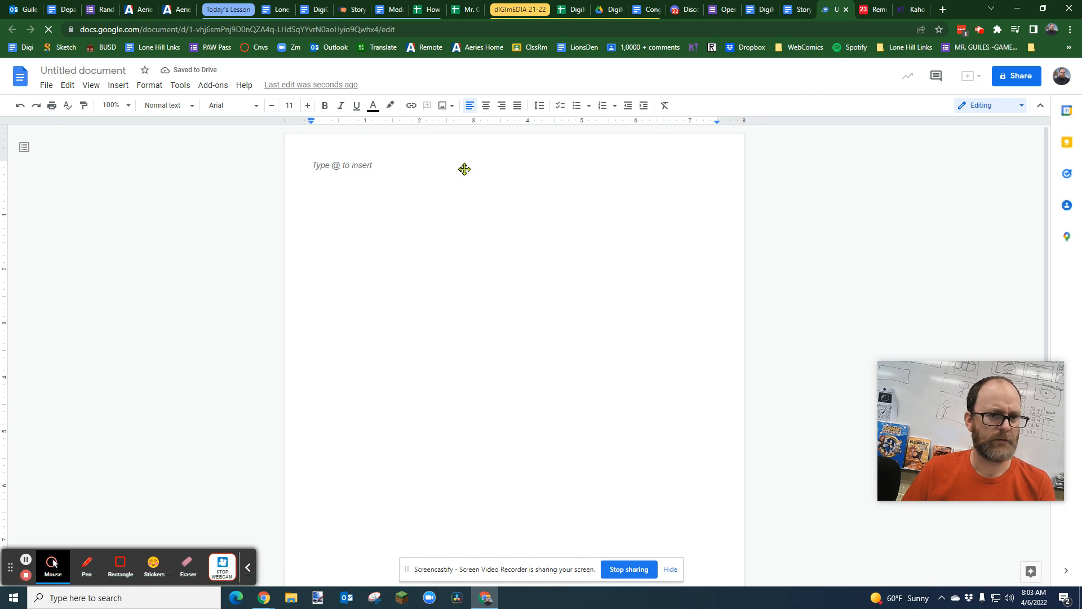
key(ctrl+v)
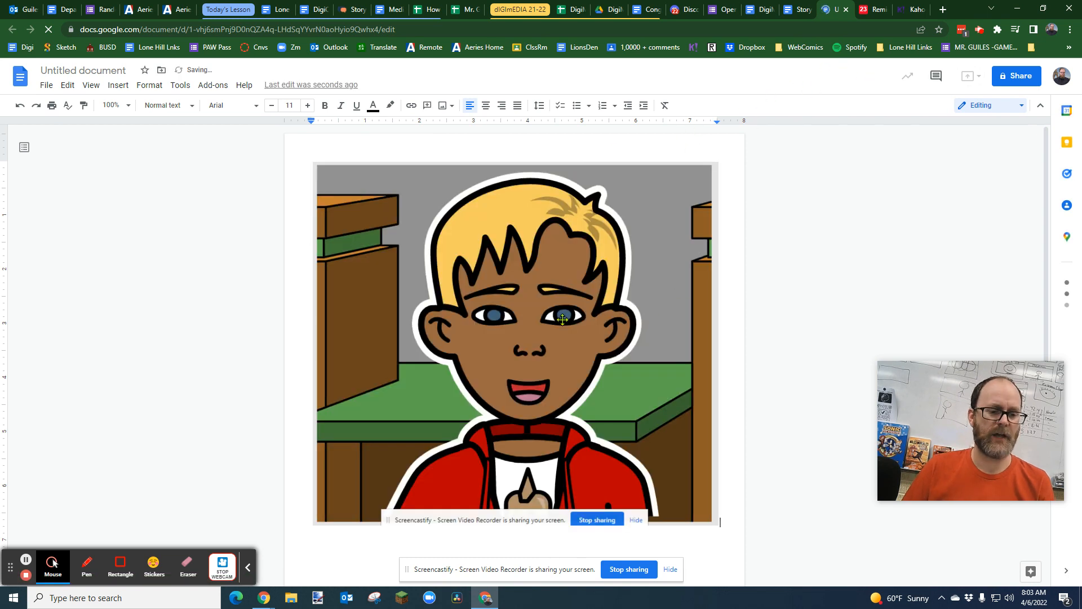
Step: Shrink the pasted cell 2 picture proportionally to about half the page's text width, then deselect it
click(558, 352)
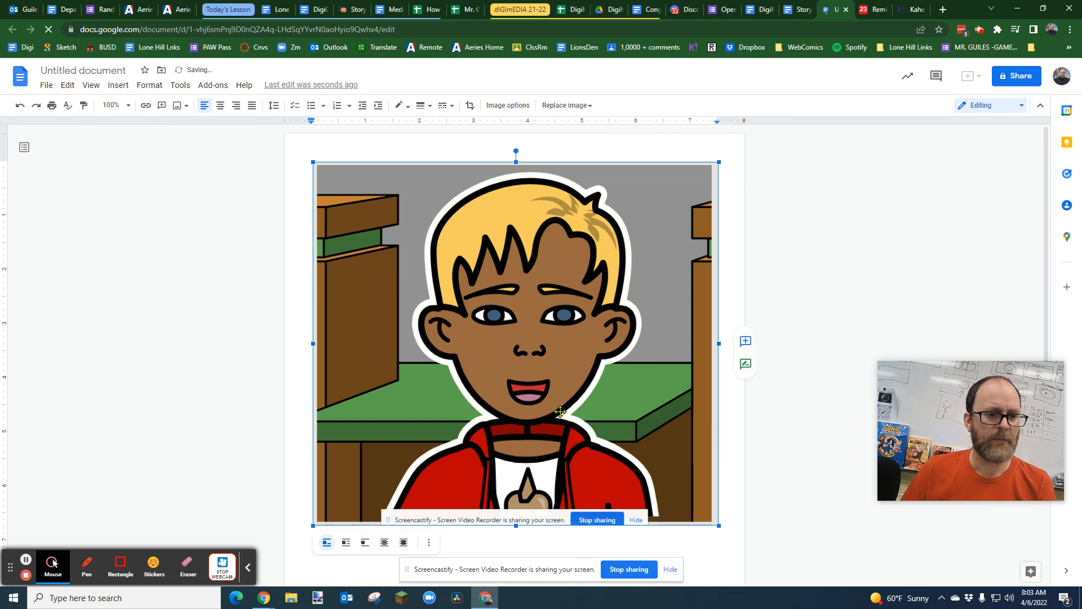
click(721, 246)
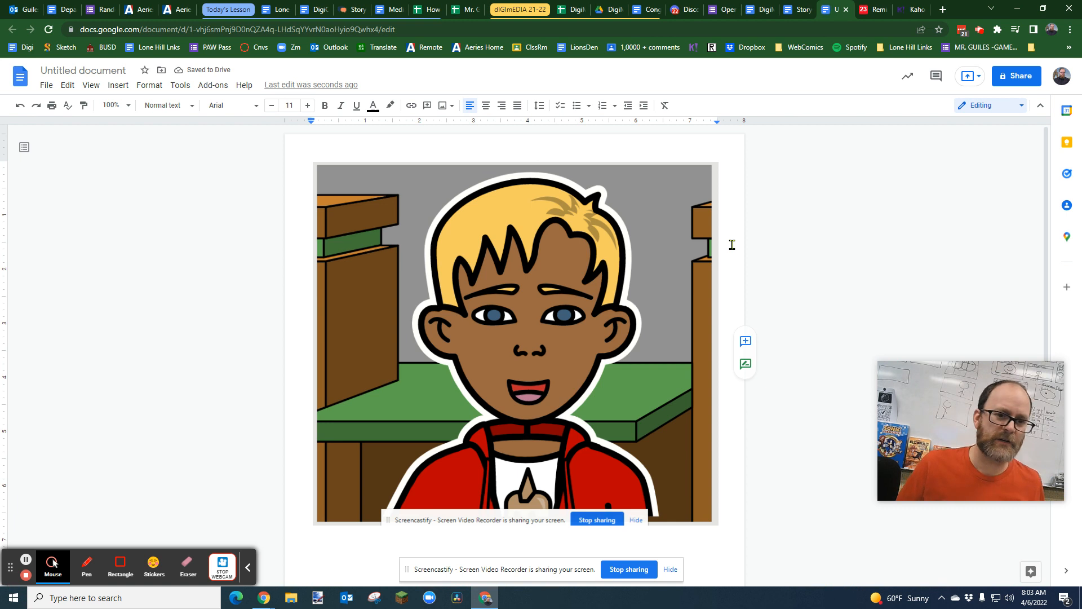
click(718, 164)
drag(721, 162, 482, 359)
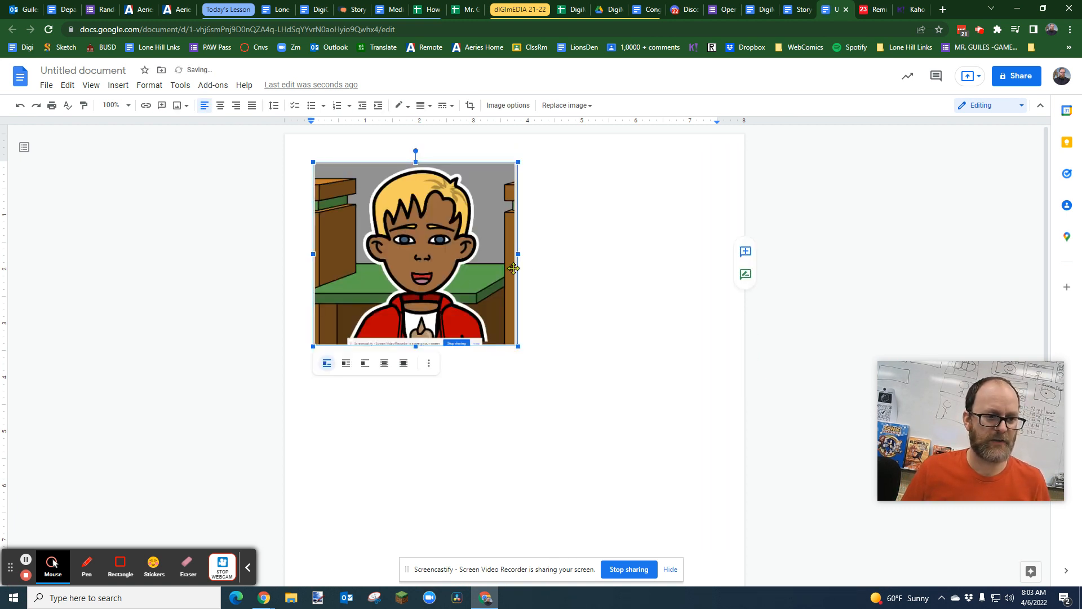
click(552, 265)
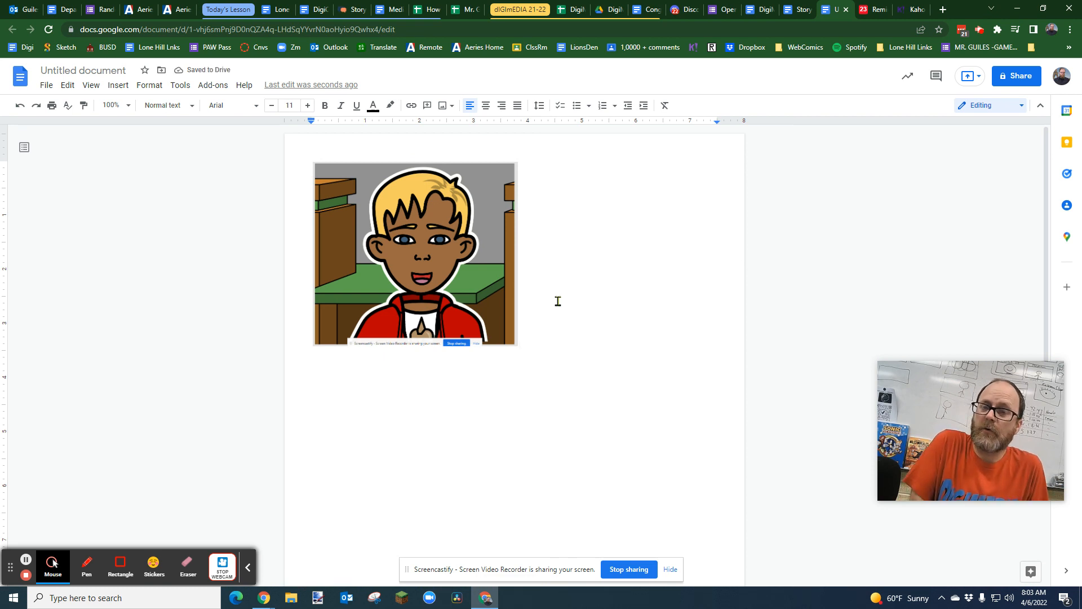